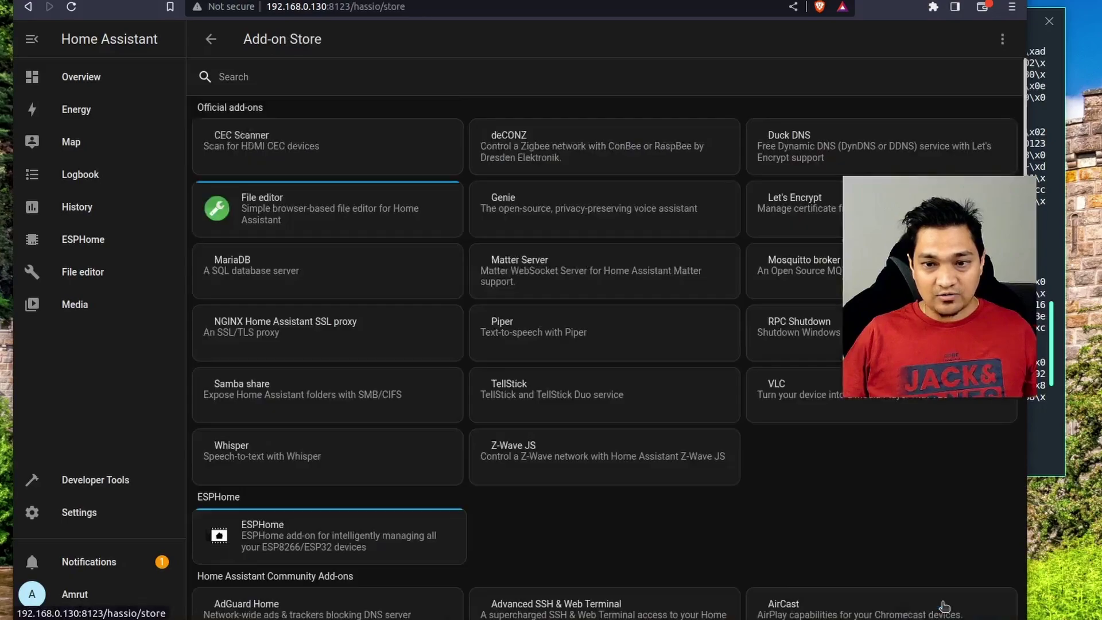
Step: Find the Matter Server add-on (version 4.9.0) in the Add-on Store, install it and start it
left_click(357, 78)
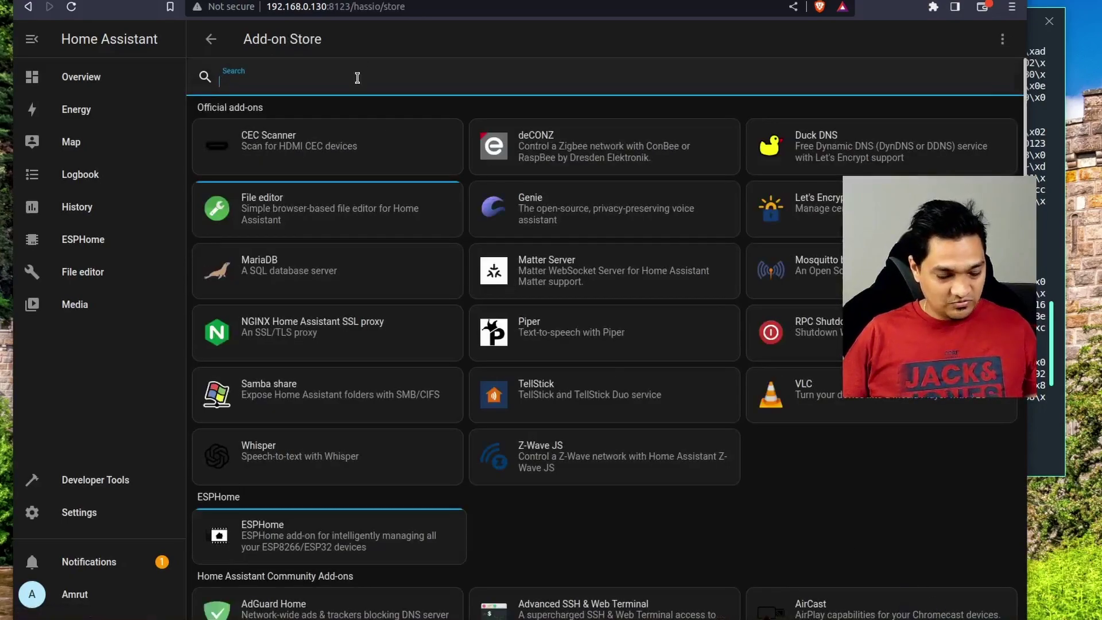
type("mat")
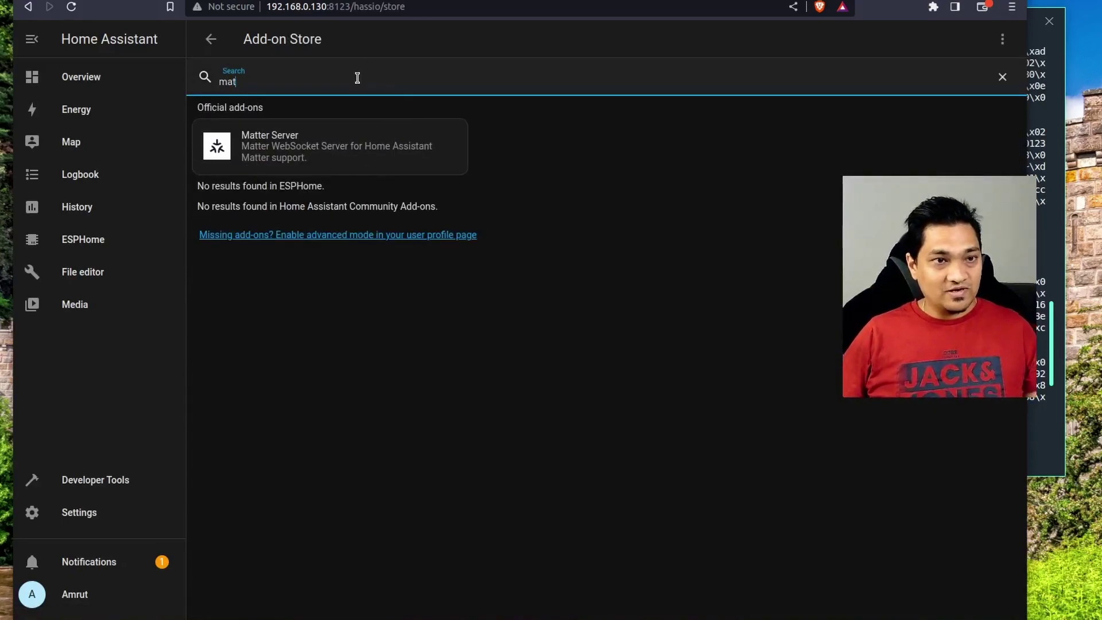
left_click(361, 159)
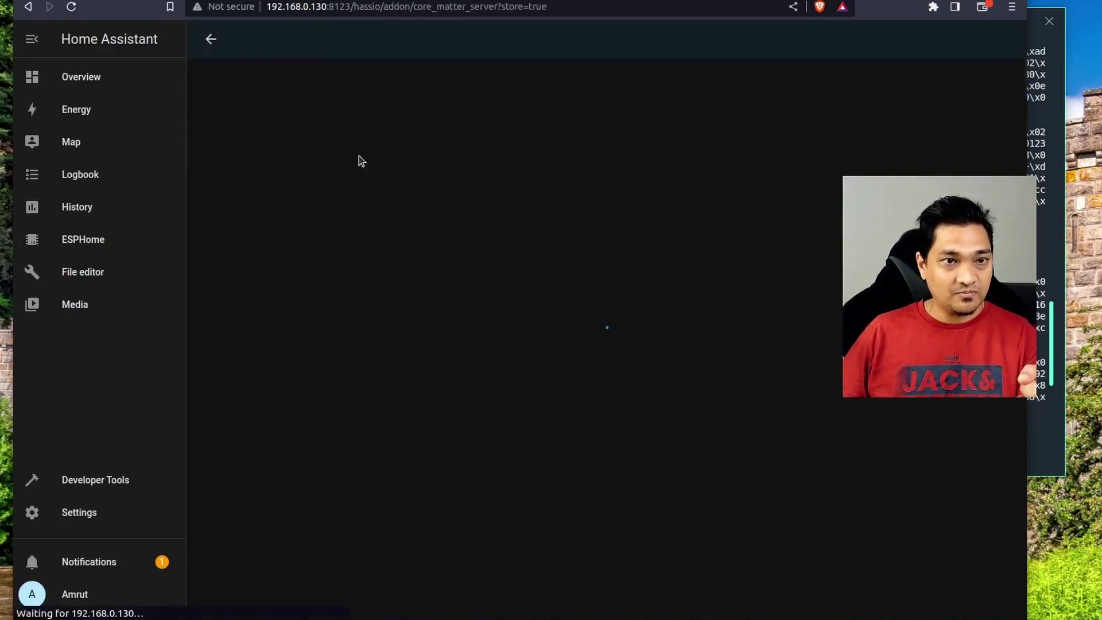
left_click(294, 277)
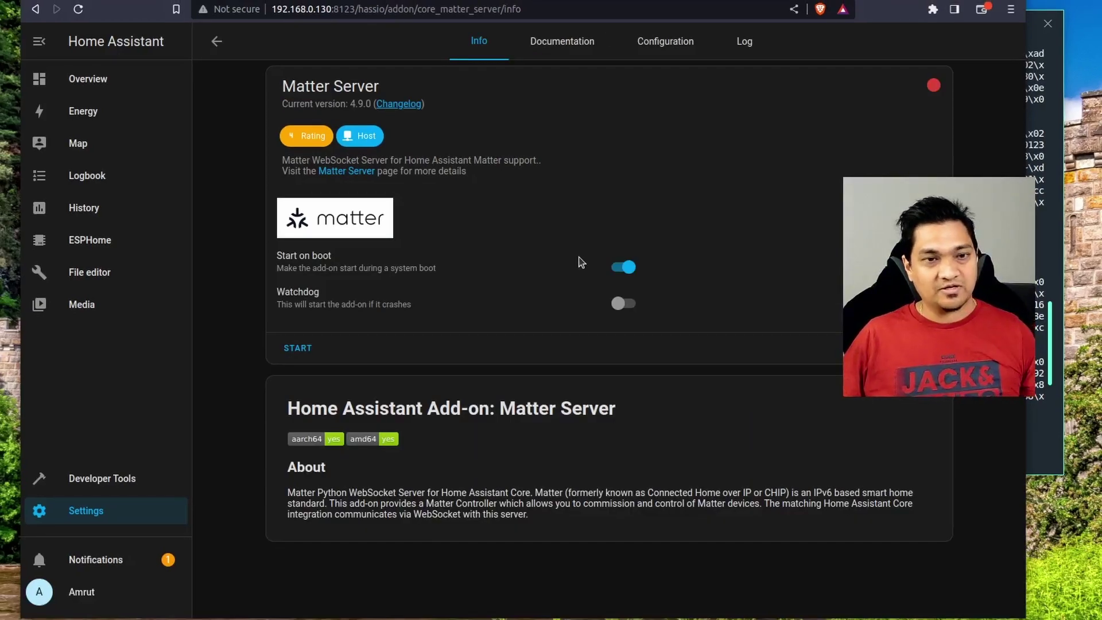
left_click(303, 351)
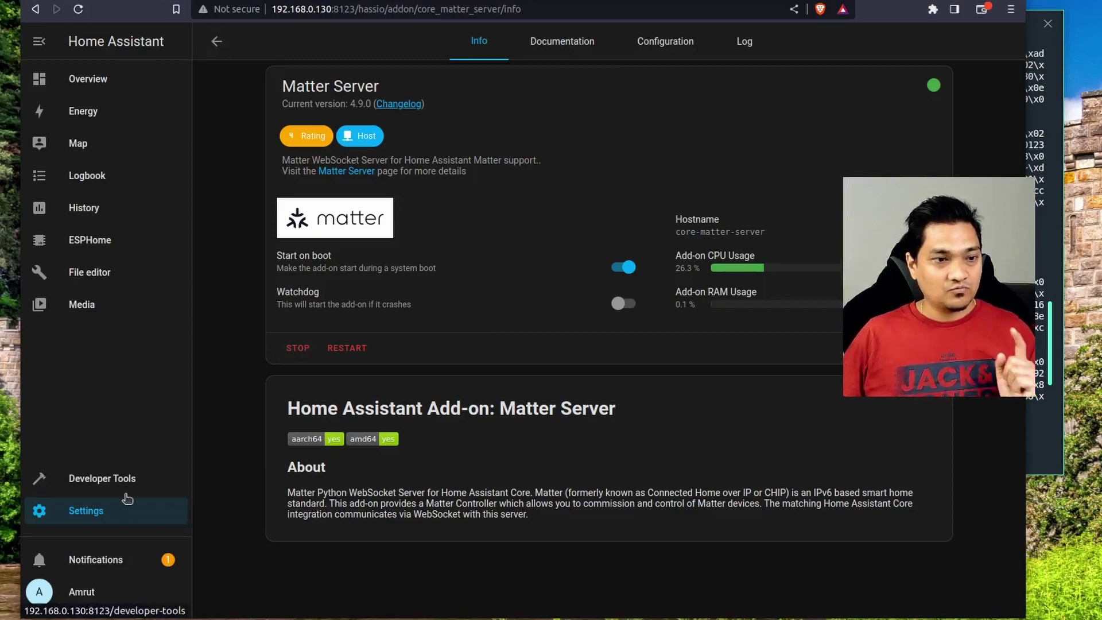
Step: Add the Matter (BETA) integration, linking it to the discovered matter server add-on
left_click(122, 516)
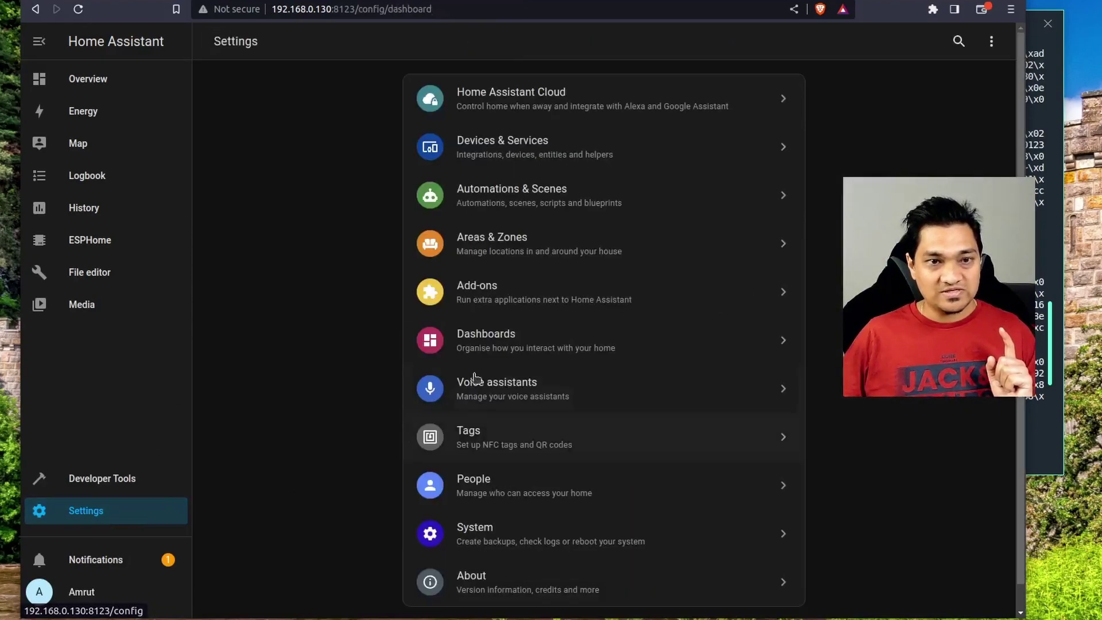
left_click(579, 152)
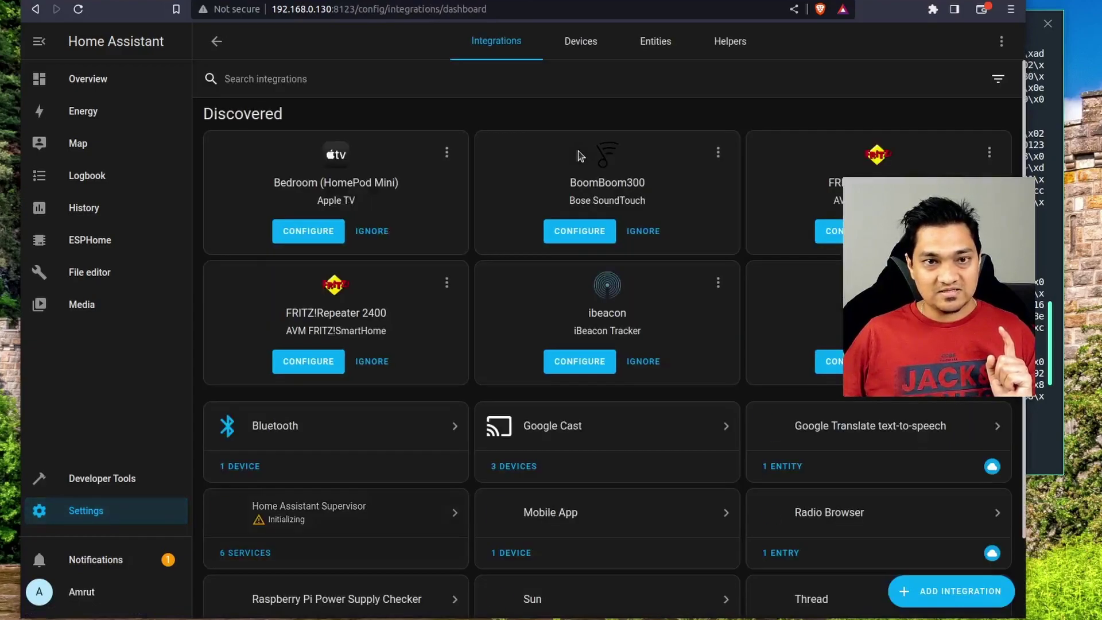
left_click(941, 597)
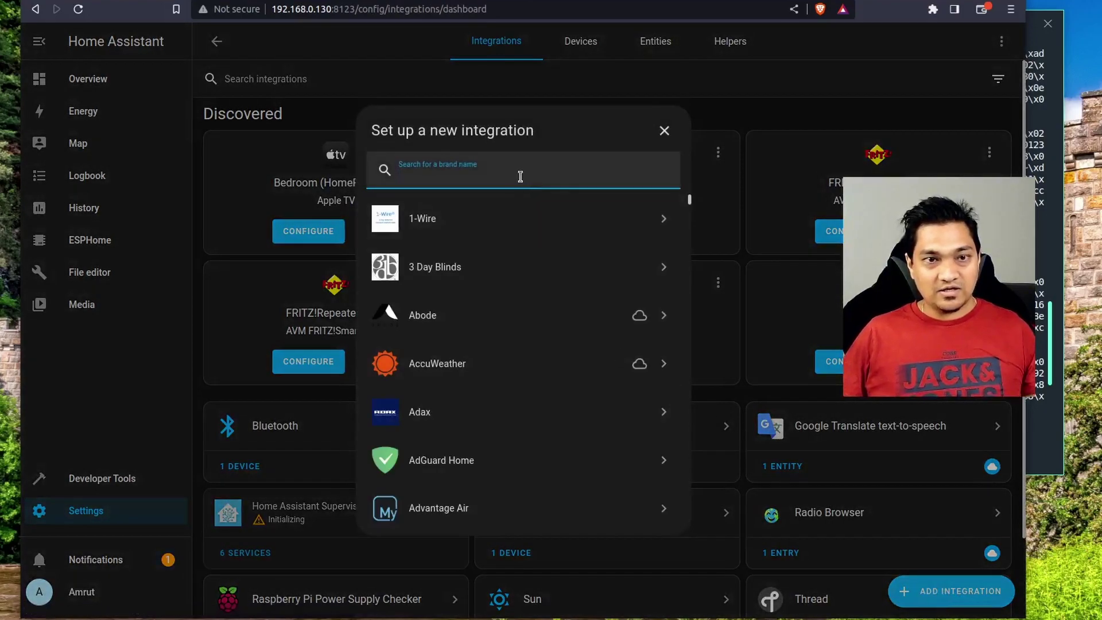
type("mat")
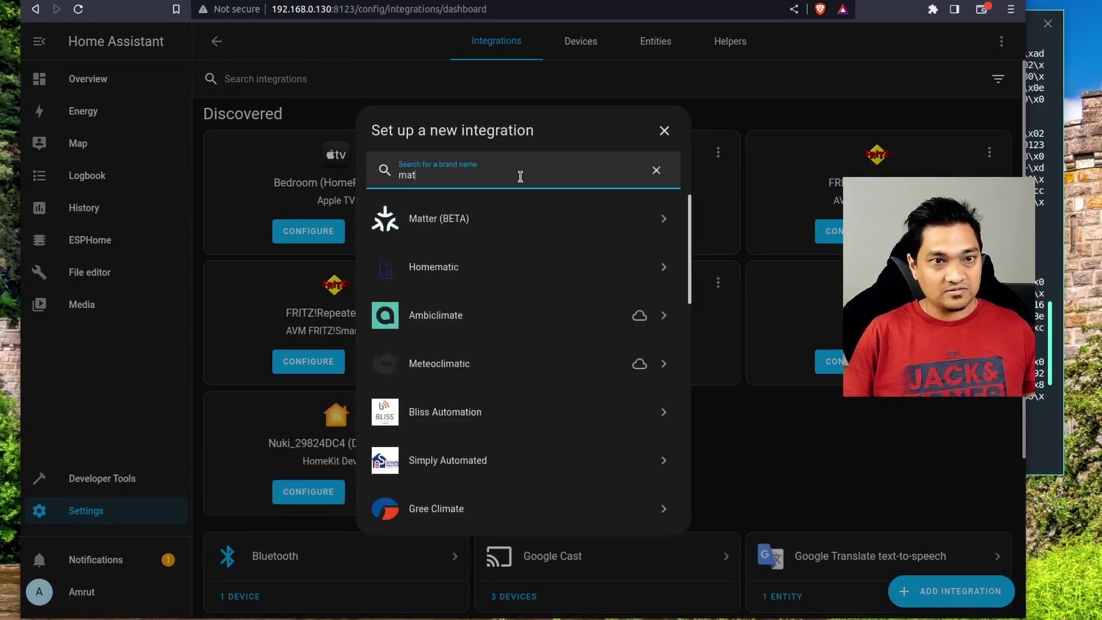
left_click(536, 217)
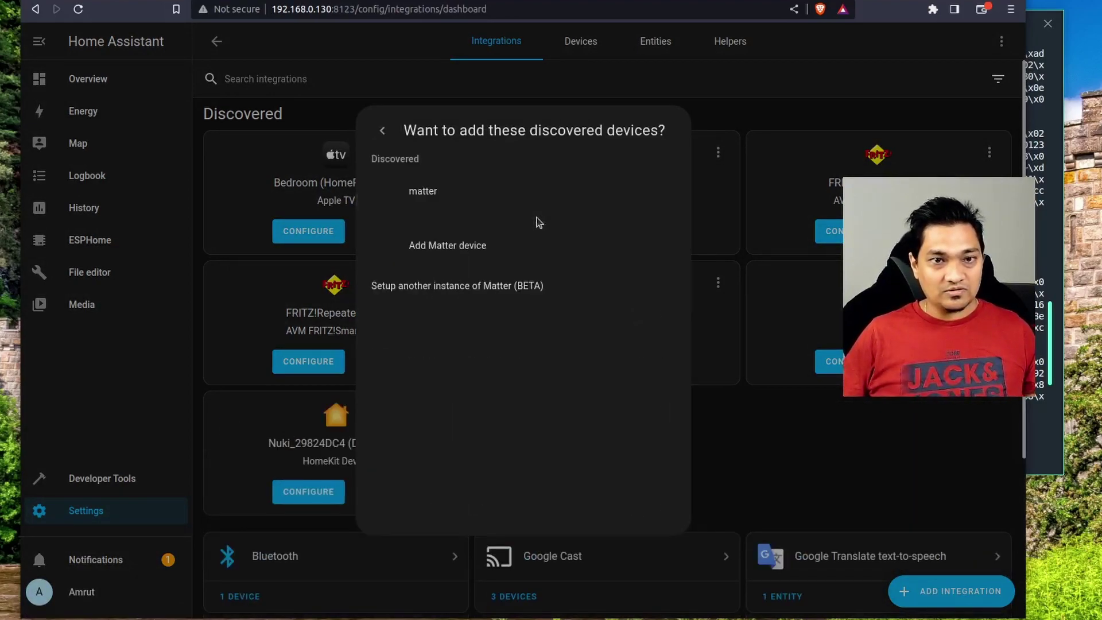
left_click(447, 199)
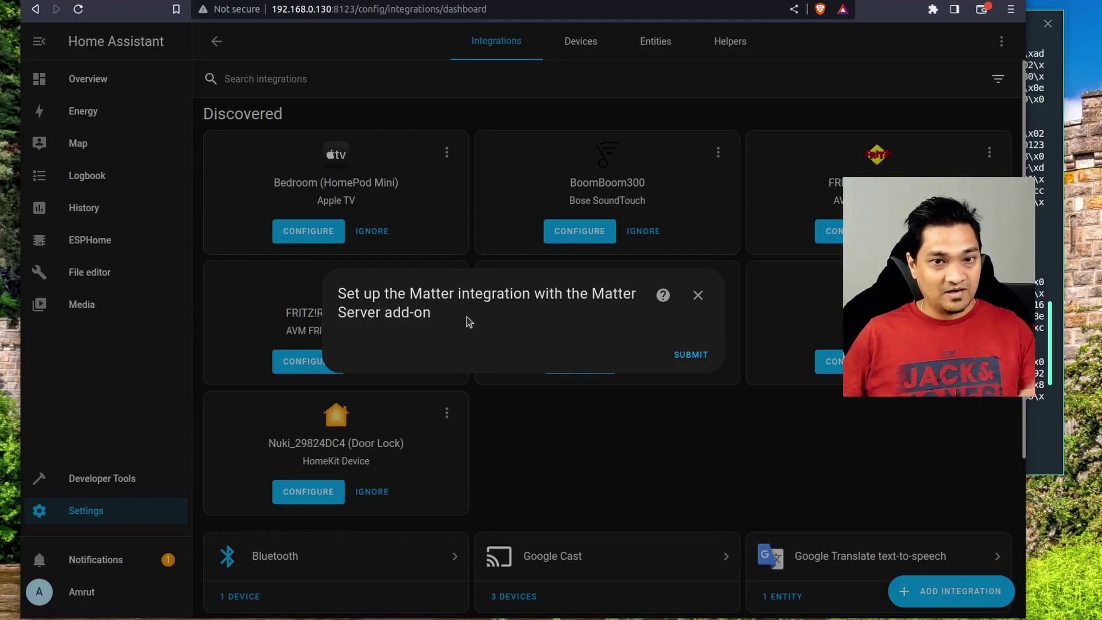
left_click(688, 356)
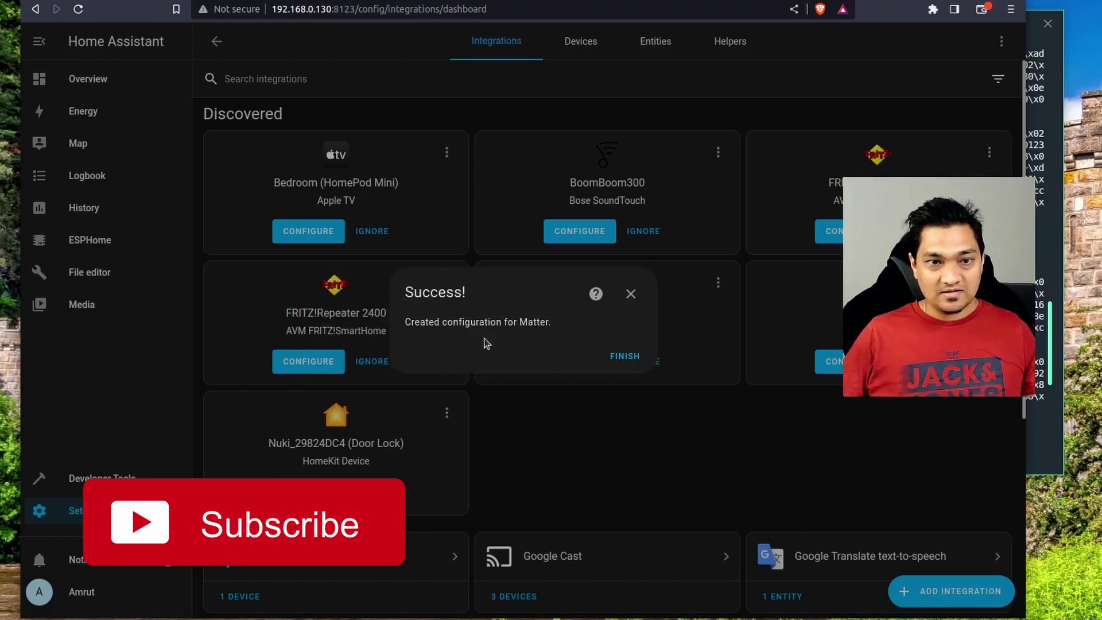
left_click(615, 357)
Step: Open the matter integration's entry page, which has no devices yet, then switch to the terminal
scroll(633, 475, "down", 5)
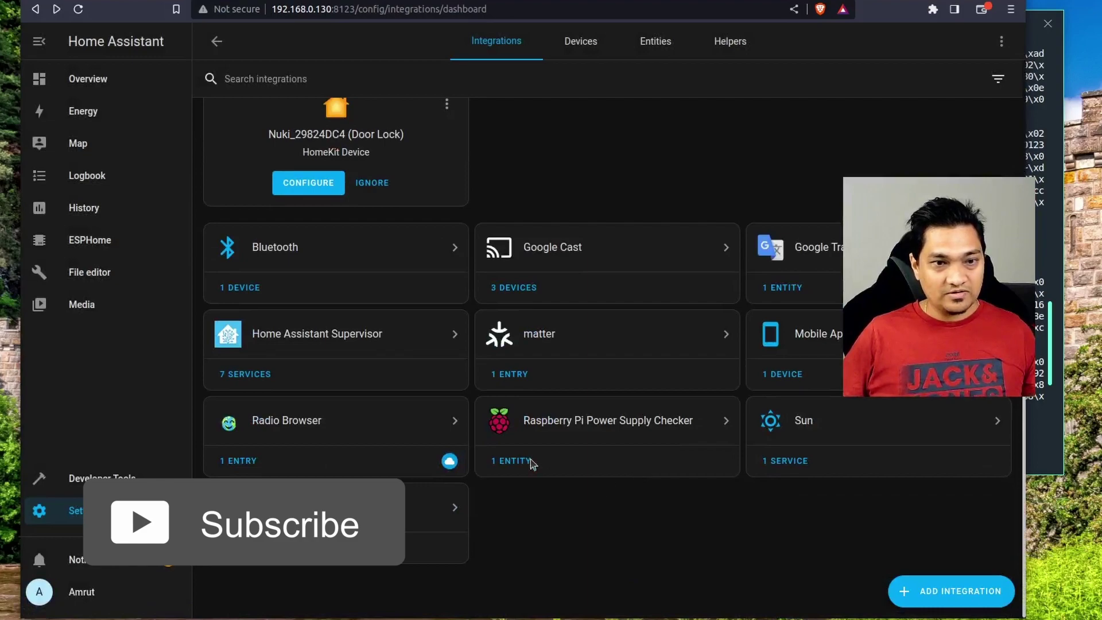
left_click(579, 353)
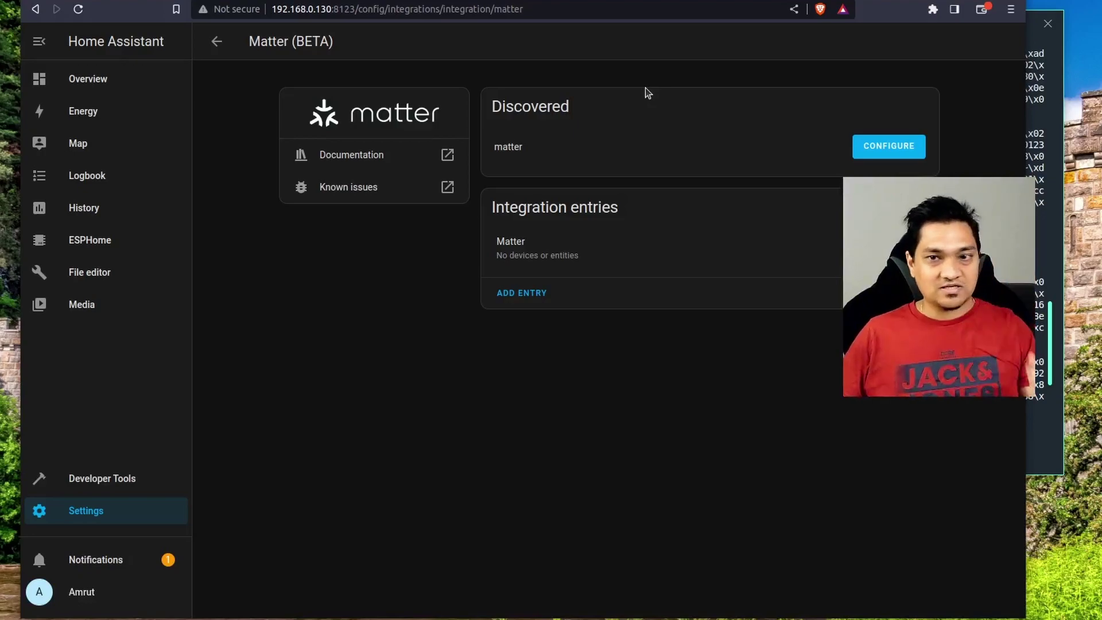
left_click(1059, 188)
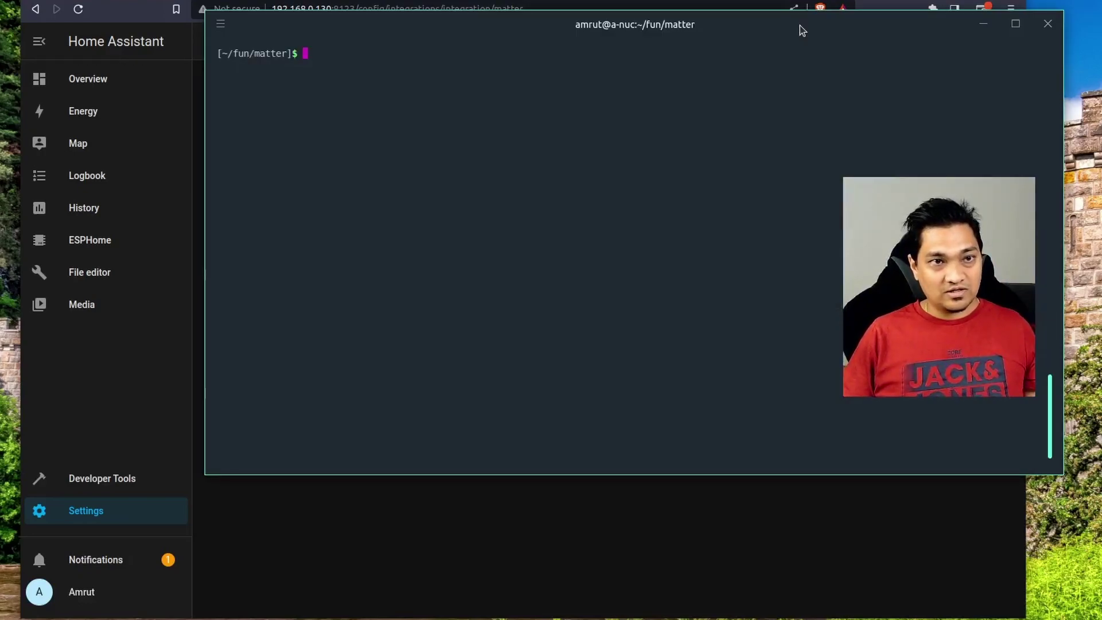
type("vim")
key("Right")
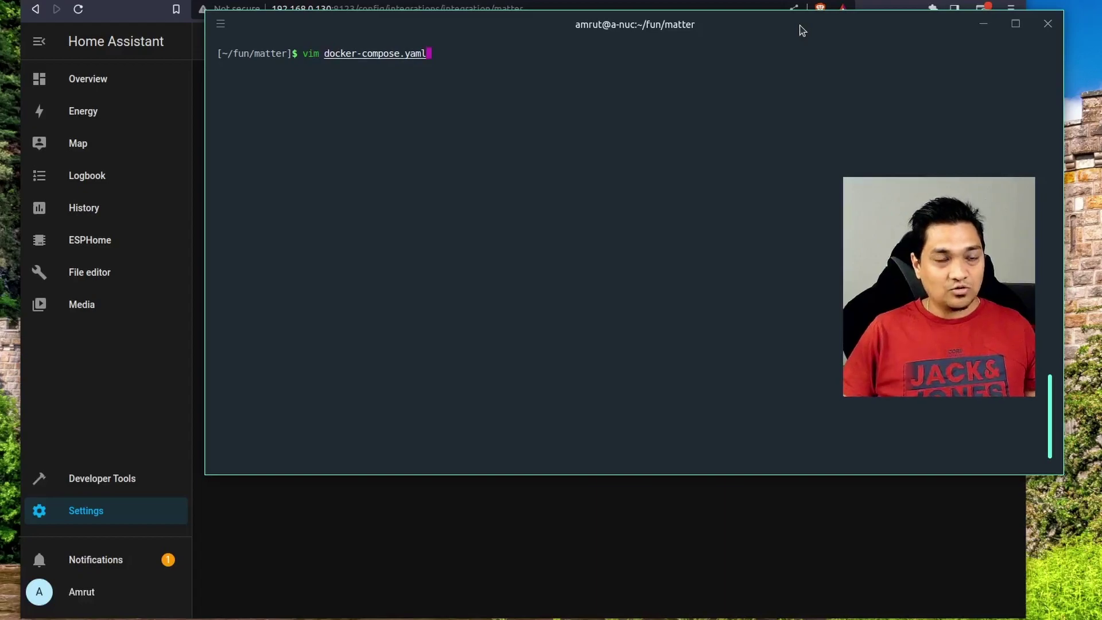
key("Return")
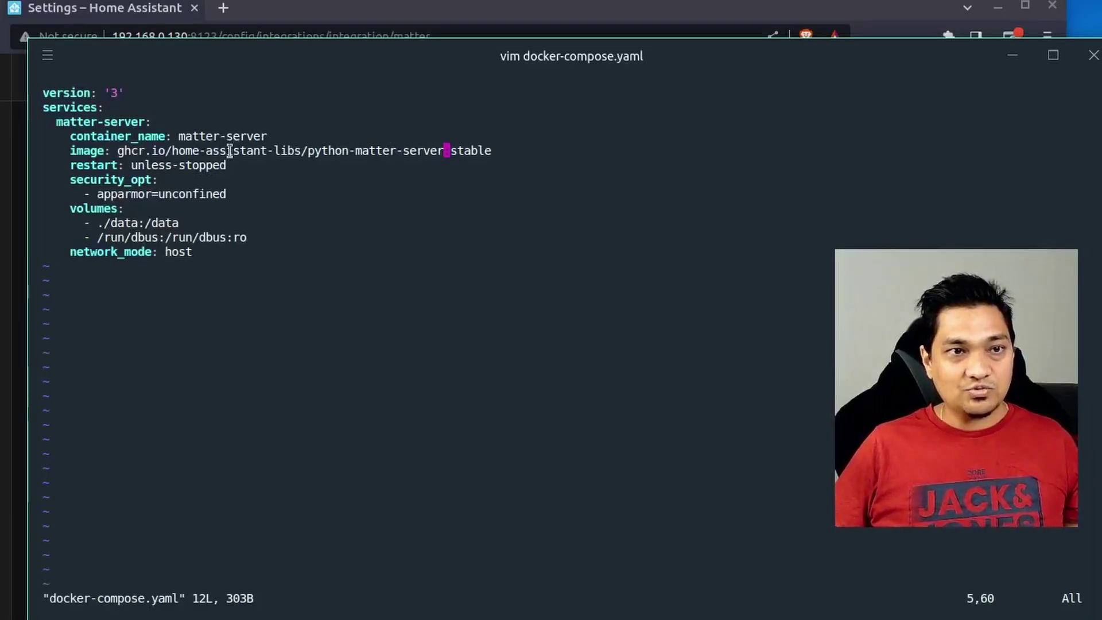
left_click_drag(114, 150, 475, 155)
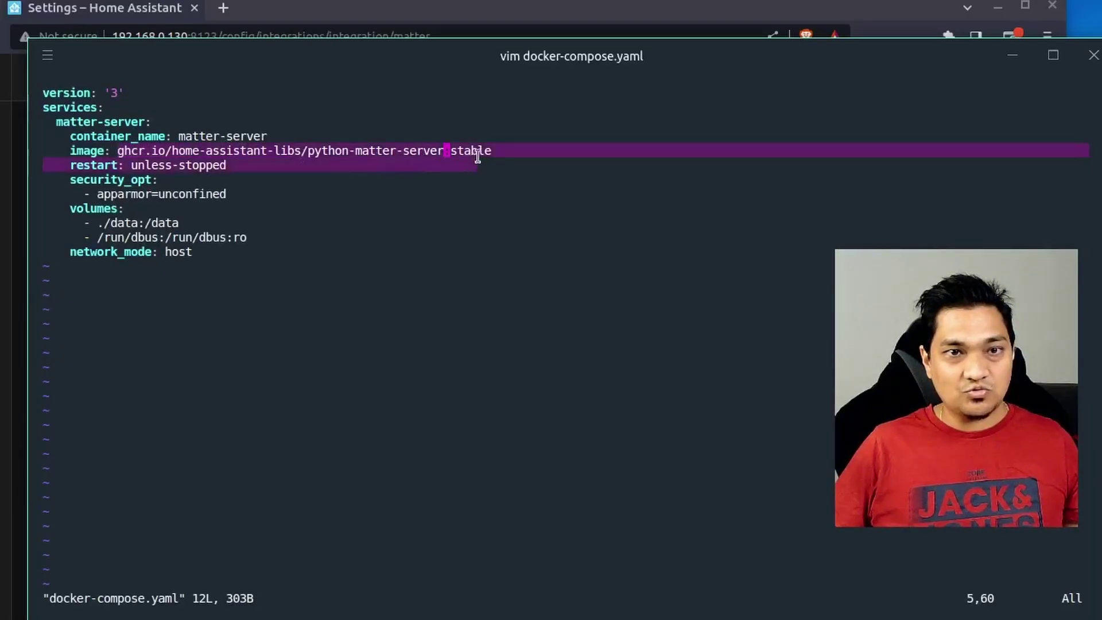
left_click(536, 144)
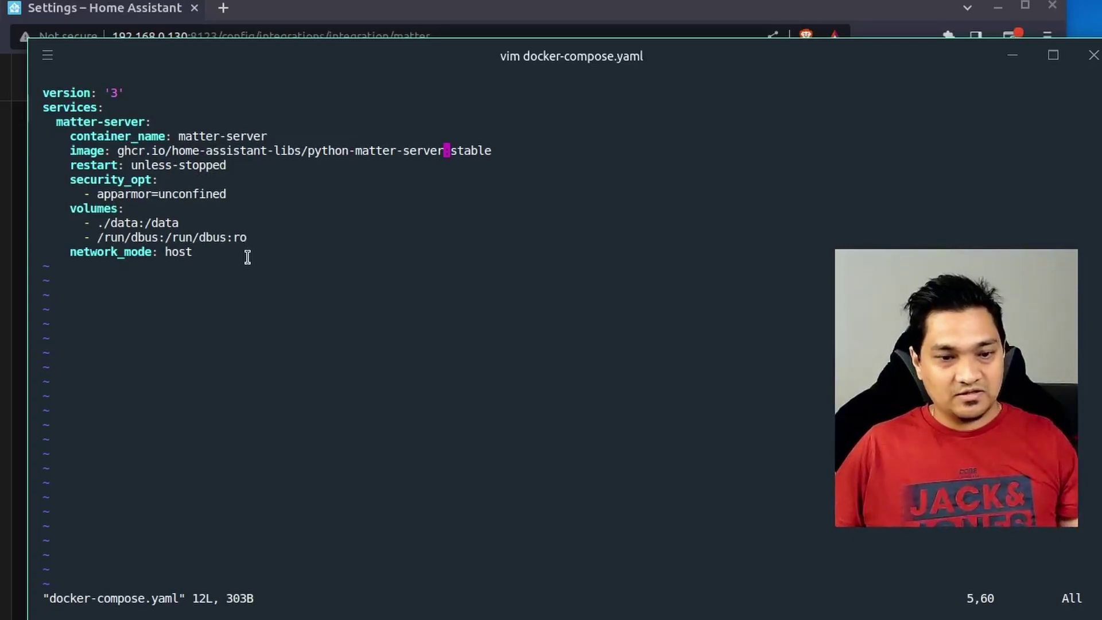
type(":")
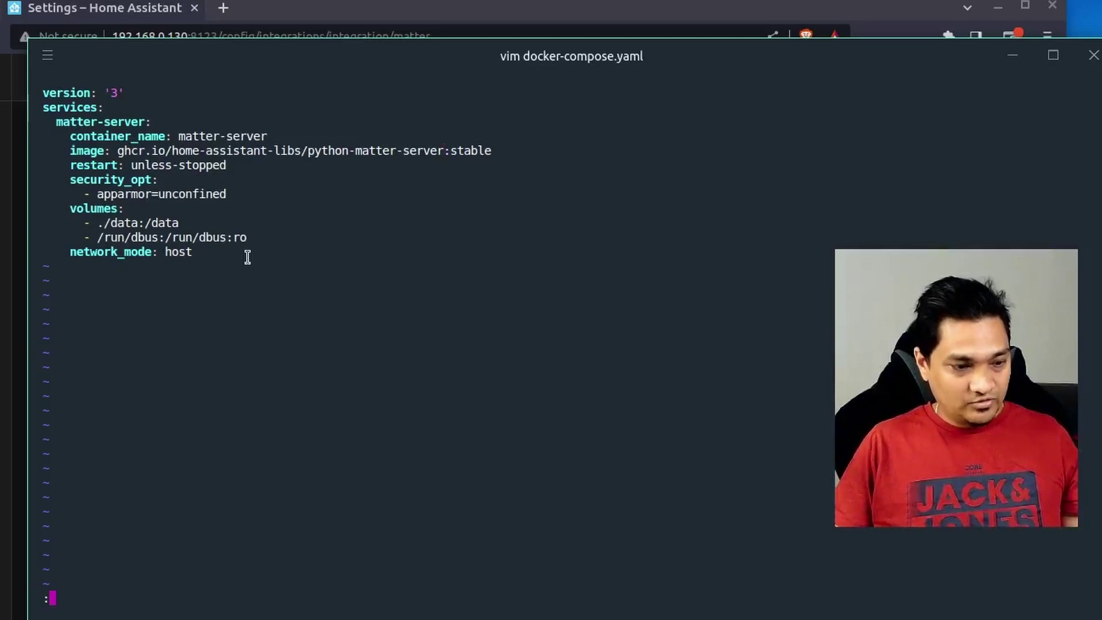
type("wq")
key("Return")
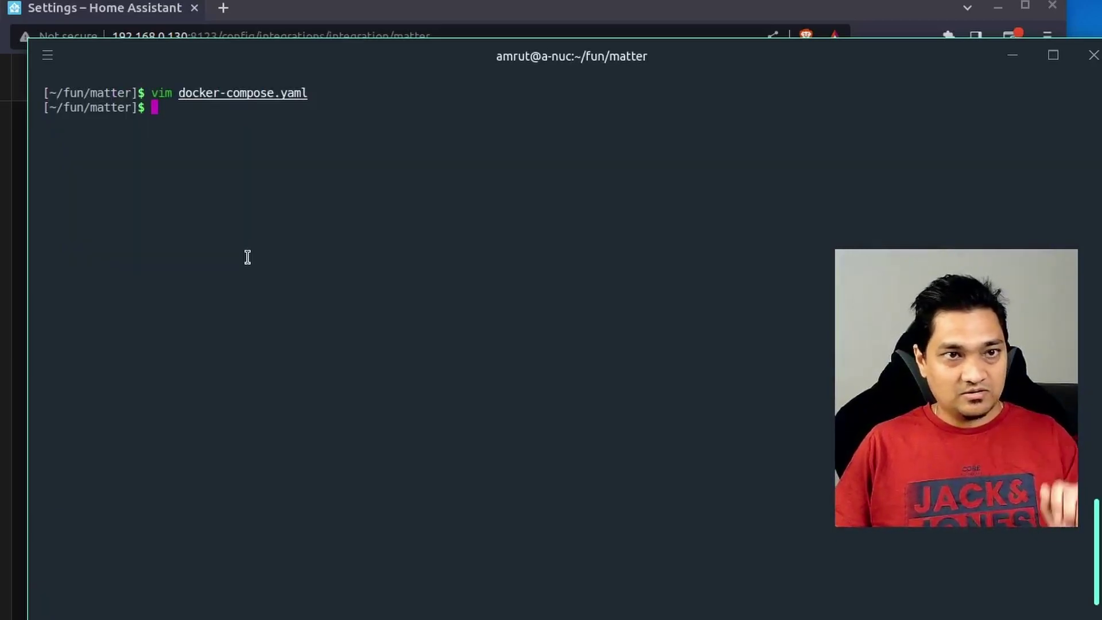
Step: Run docker compose up in ~/fun/matter to start the standalone matter-server container
type("docke")
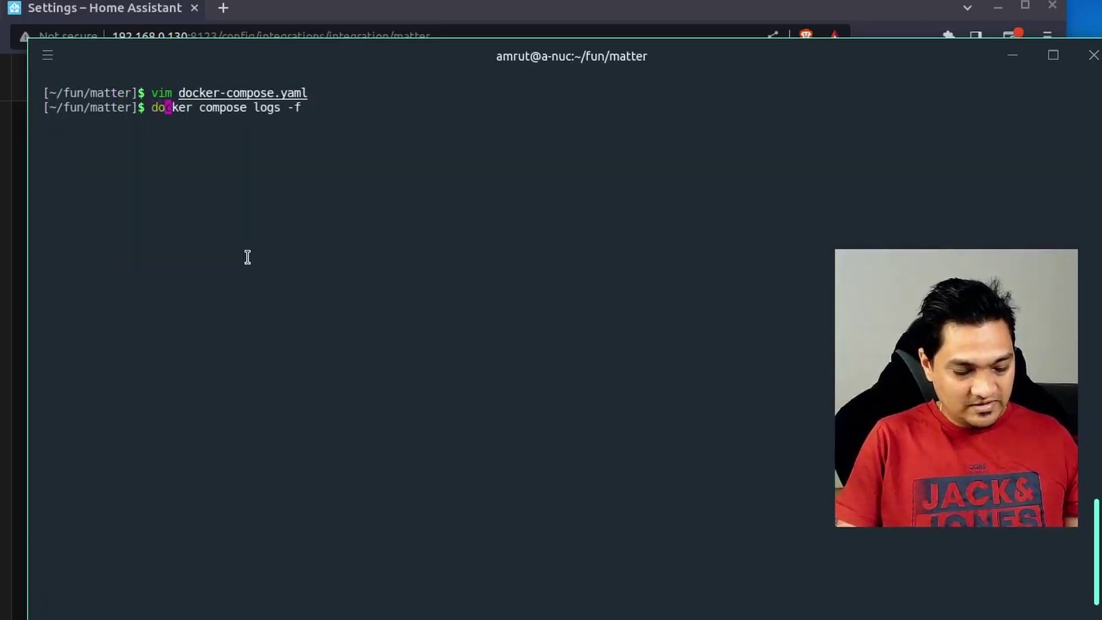
type("r comps")
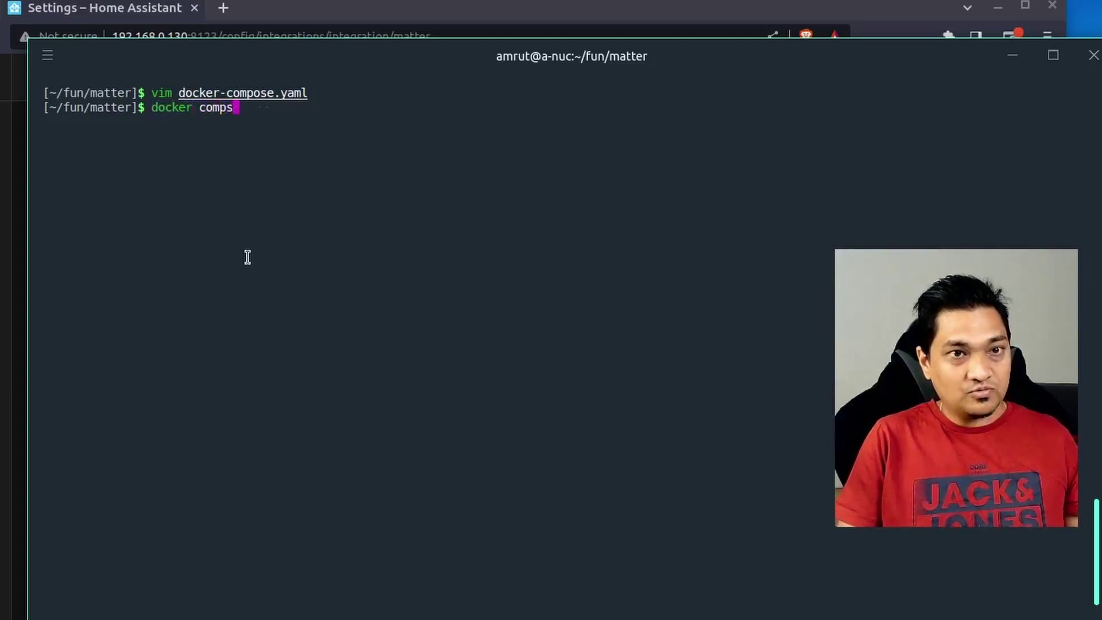
key("BackSpace")
type("ose up")
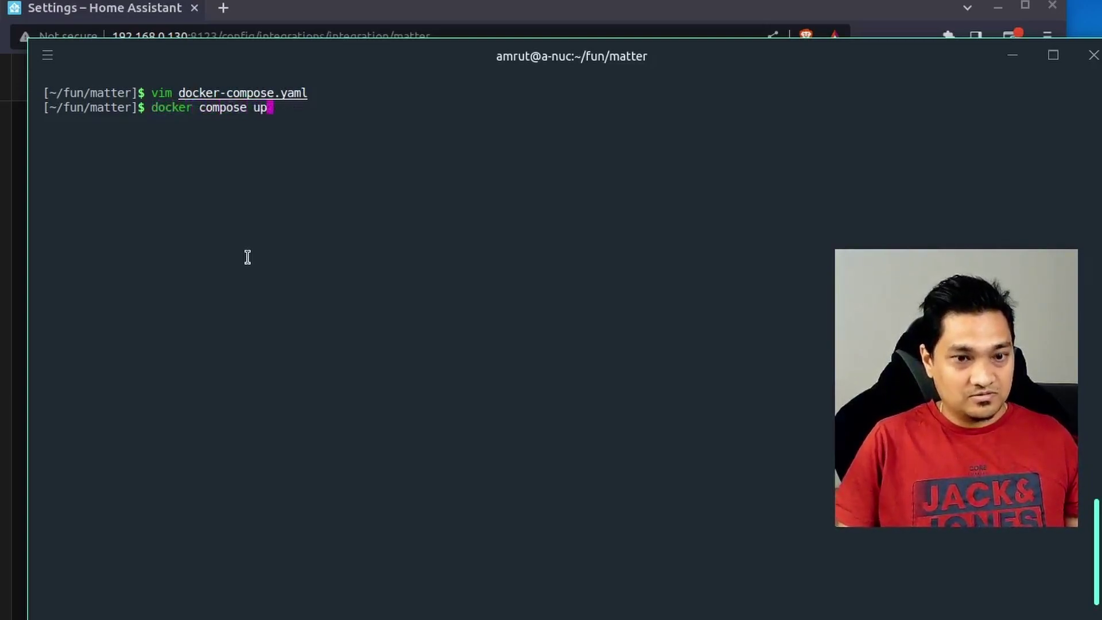
key("Return")
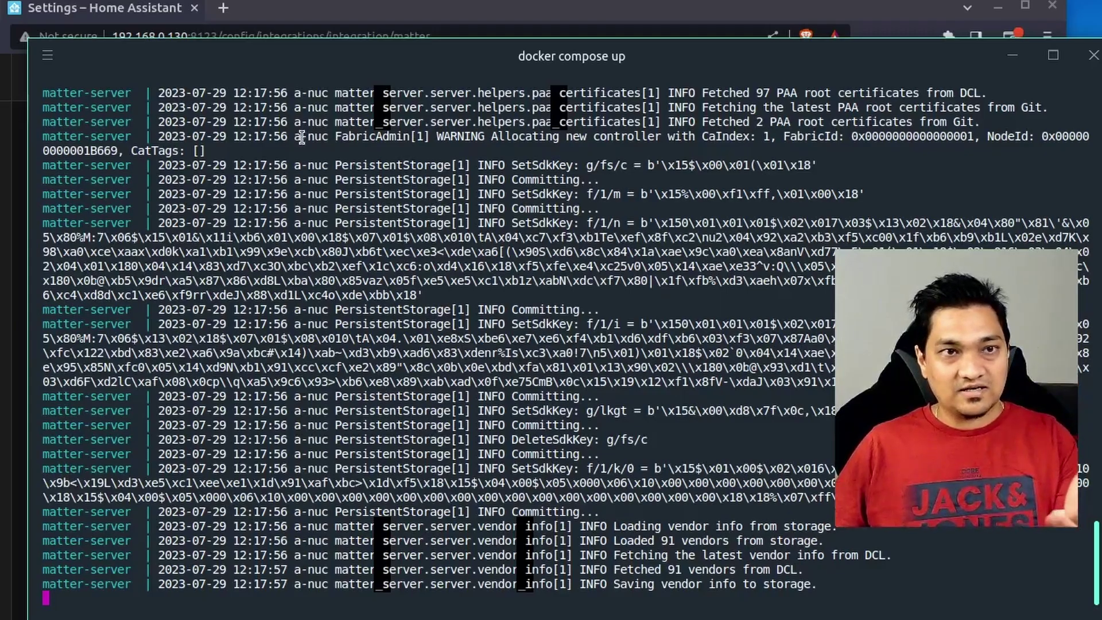
Step: Load Home Assistant at 192.168.0.158:8123 in a new tab and choose Add Matter device
key("ctrl+t")
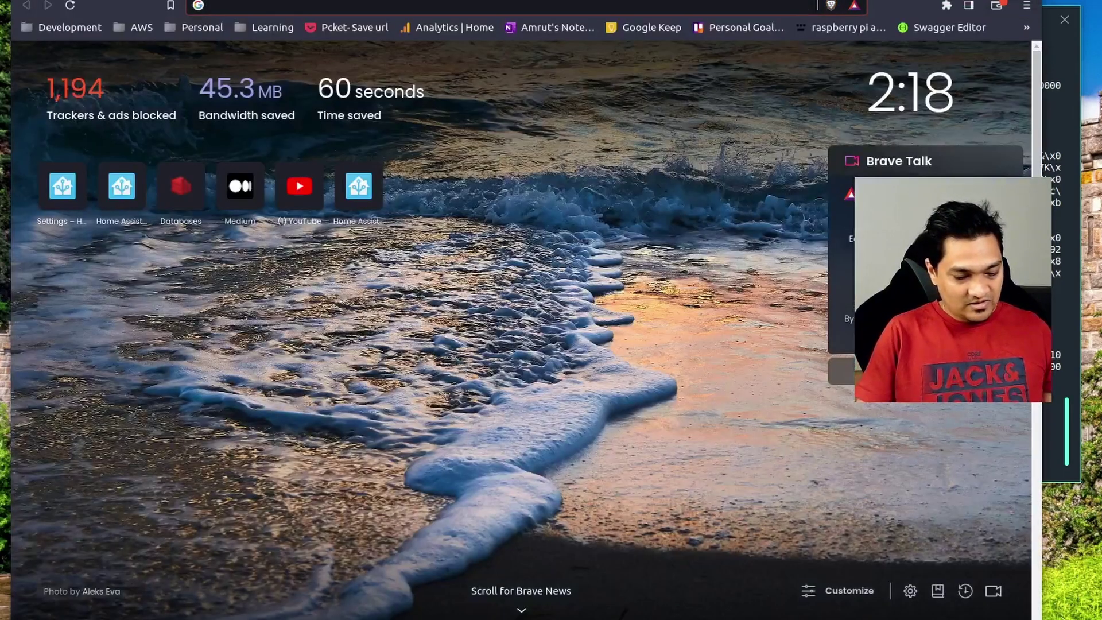
type("192.168.0.158")
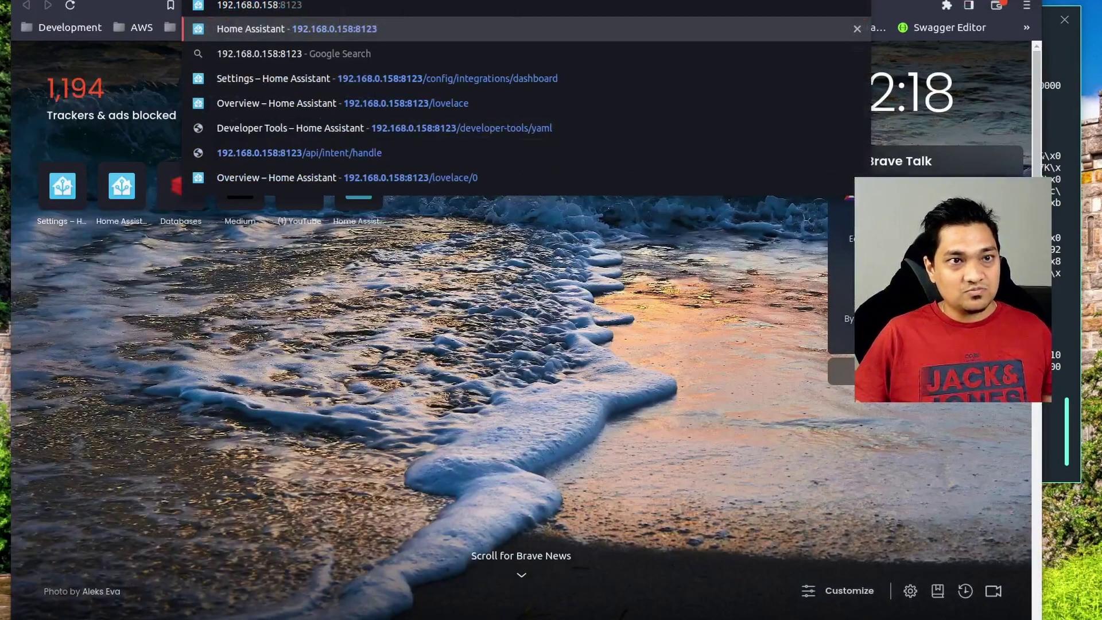
key("Return")
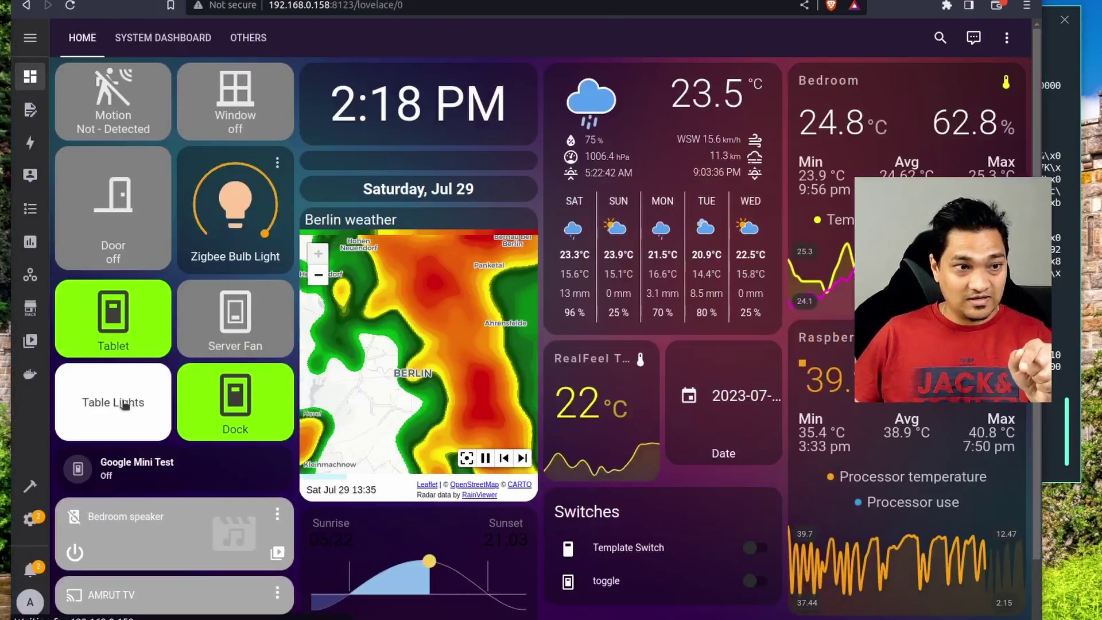
left_click(30, 518)
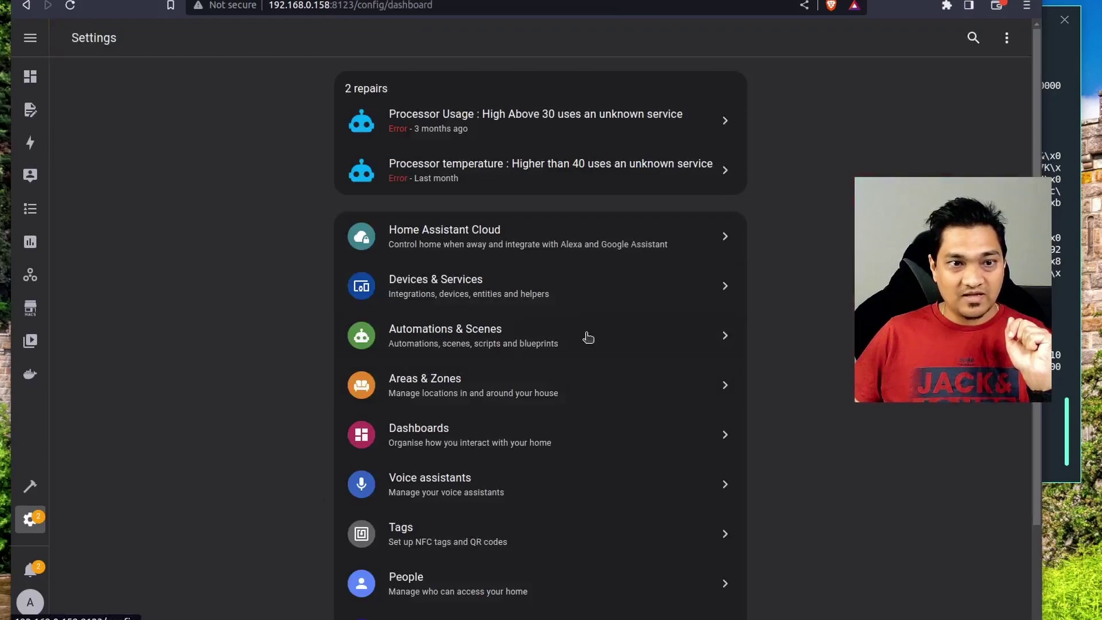
left_click(587, 296)
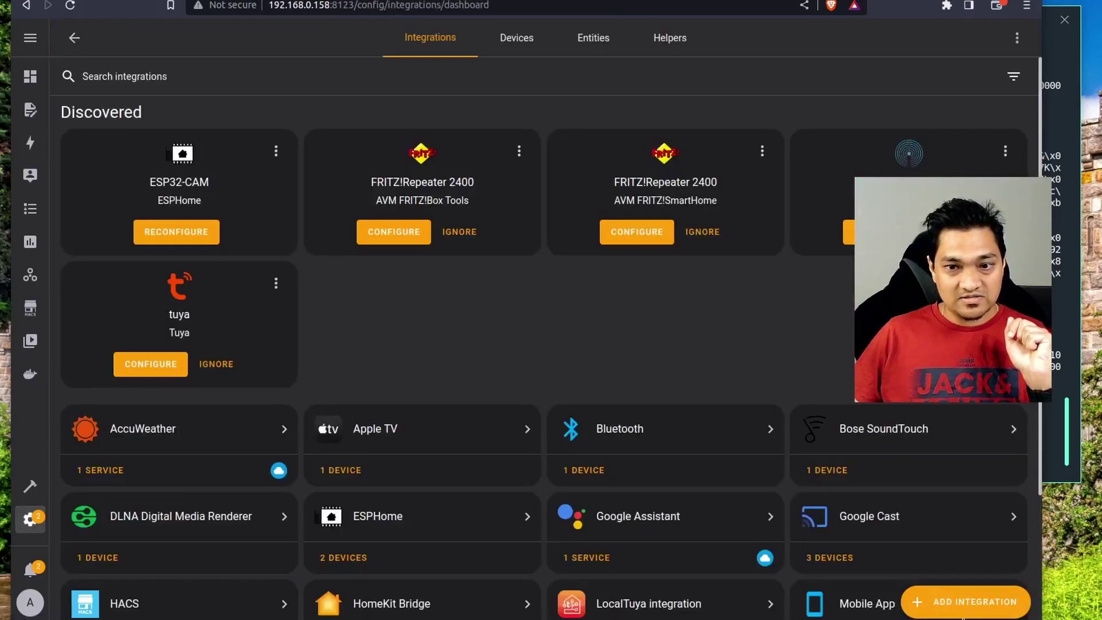
left_click(969, 606)
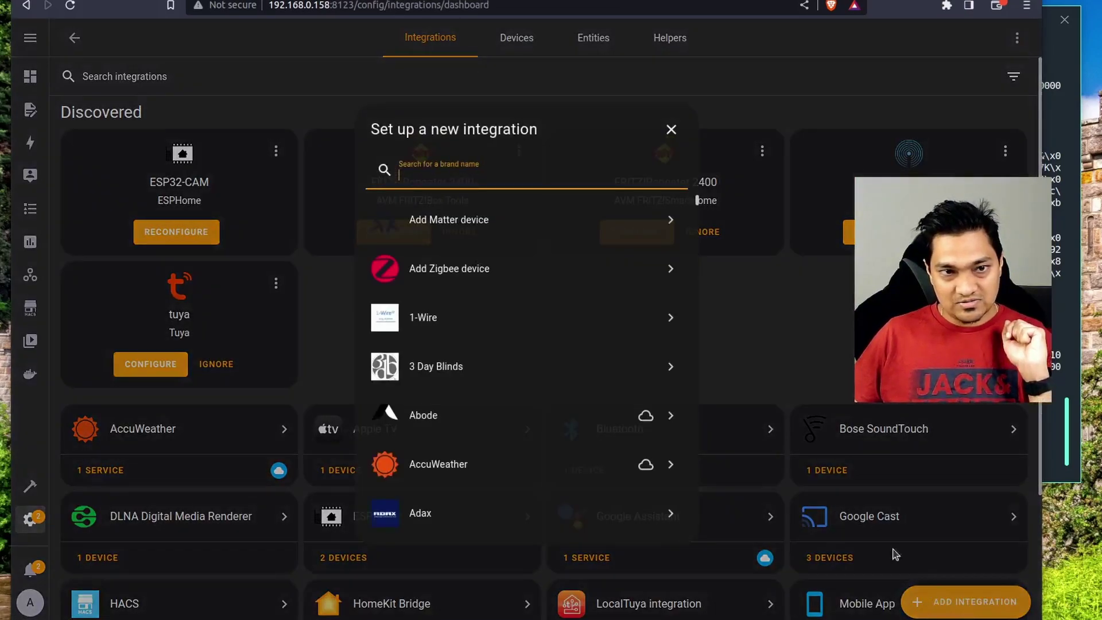
left_click(466, 221)
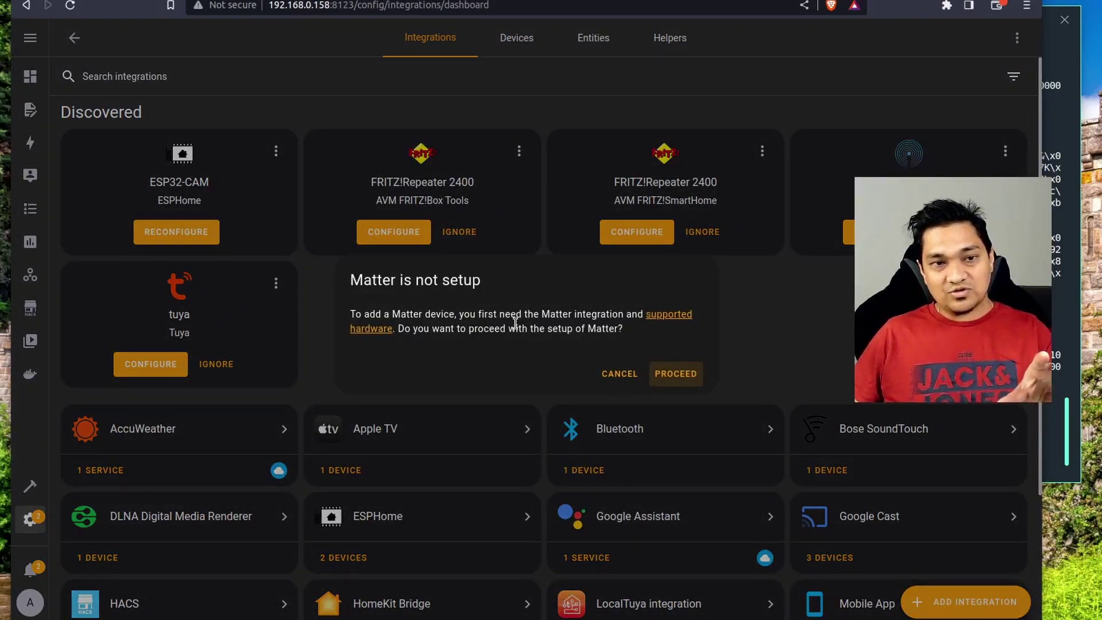
Step: Proceed with Matter setup, replacing localhost with 192.168.0.214 so the URL is ws://192.168.0.214:5580/ws
left_click(676, 374)
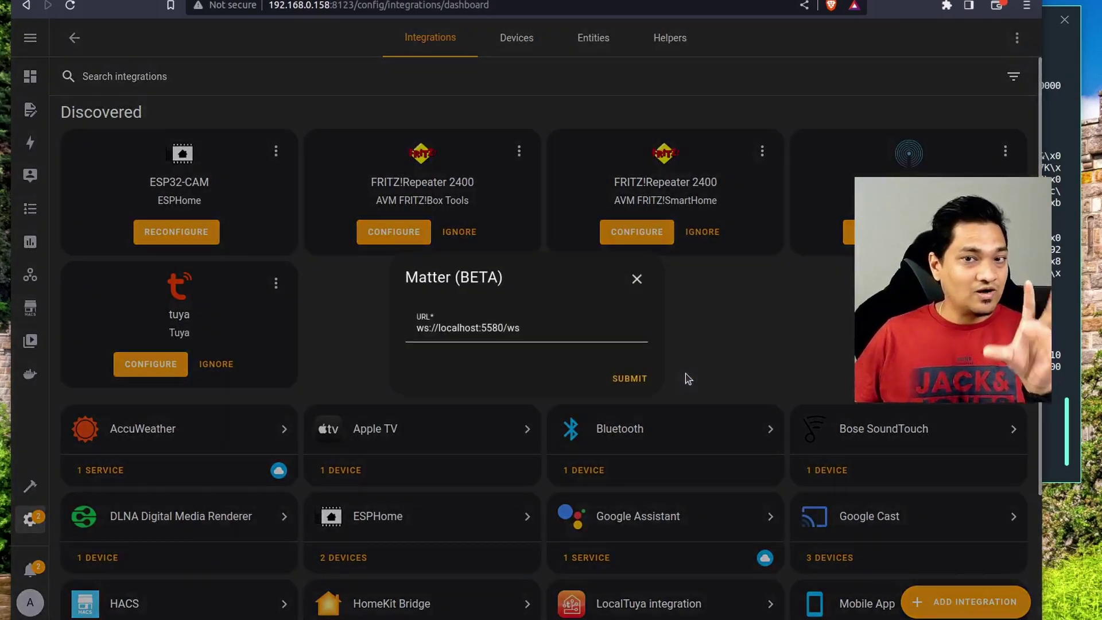
double_click(492, 328)
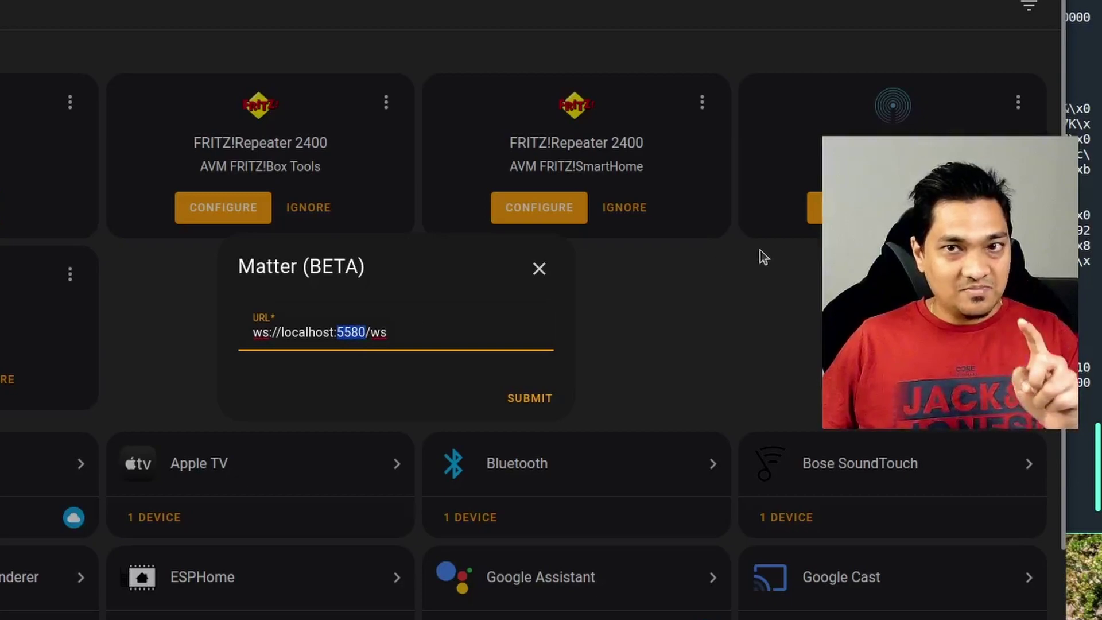
key("alt+Tab")
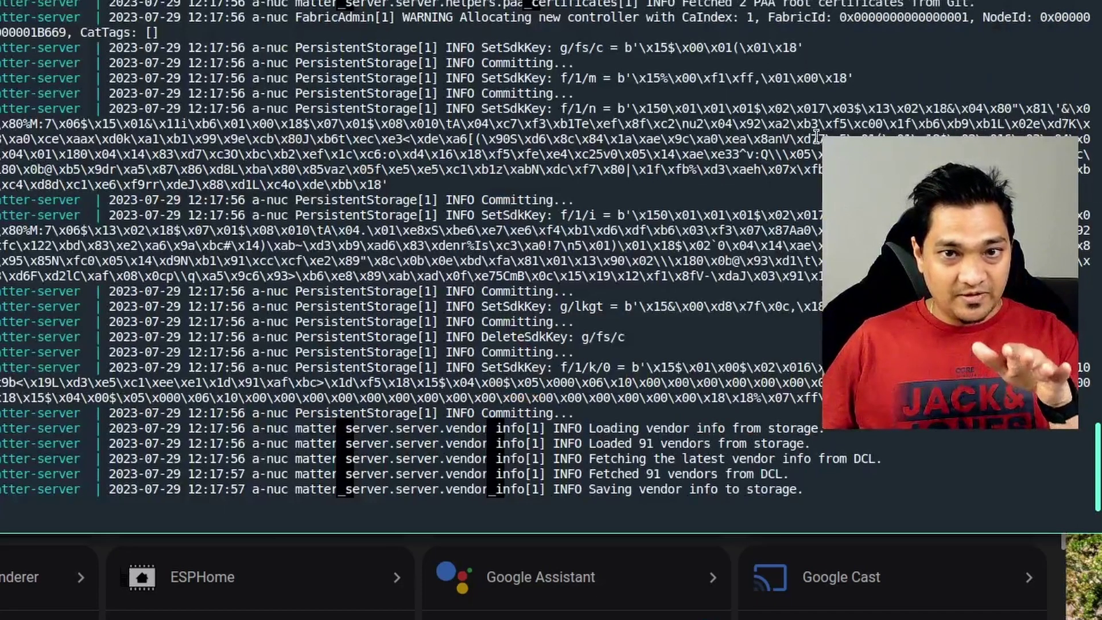
key("alt+Tab")
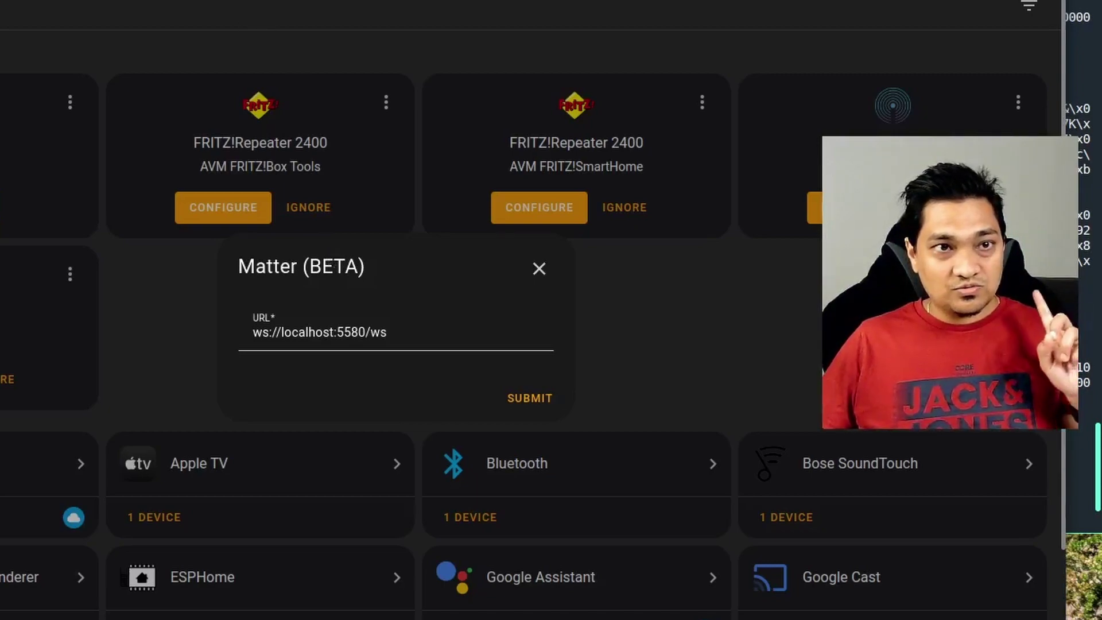
double_click(306, 326)
type("192.168")
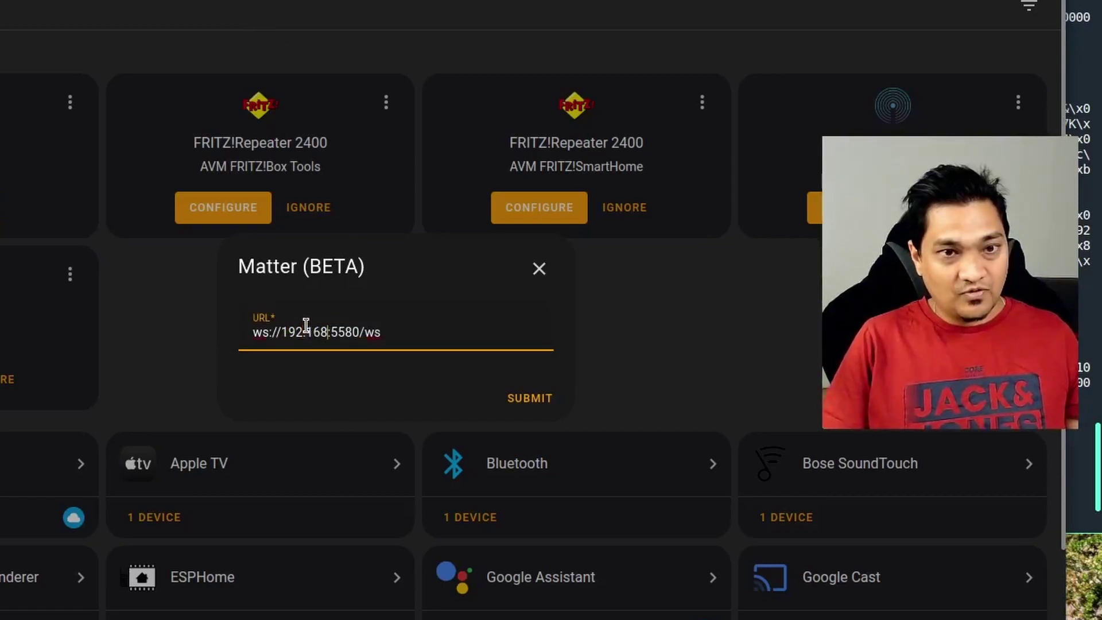
type(".0.214")
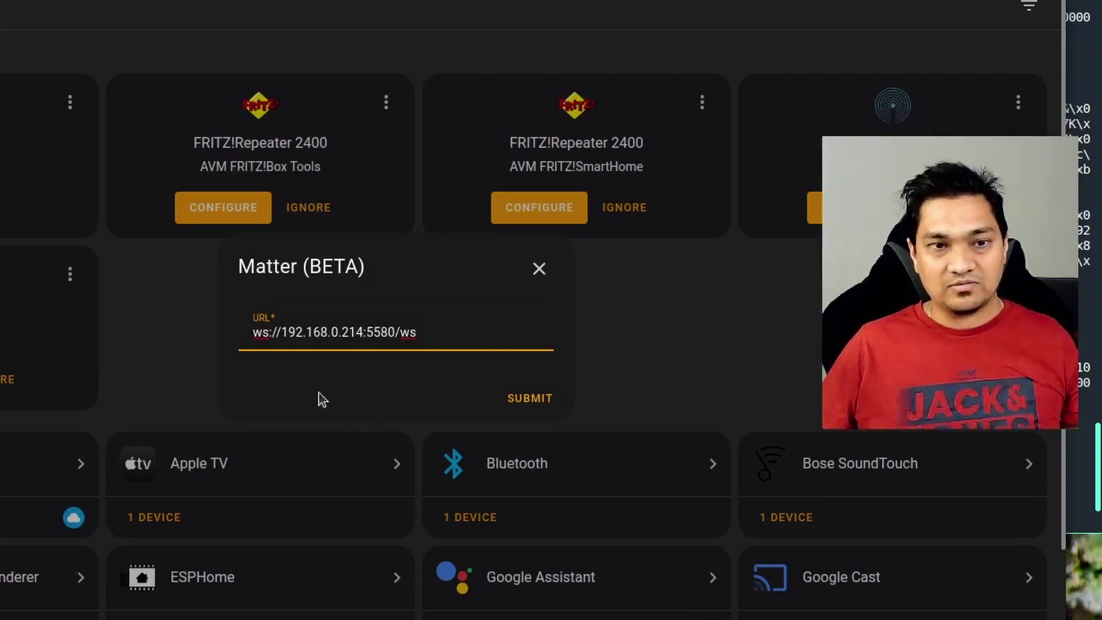
double_click(362, 332)
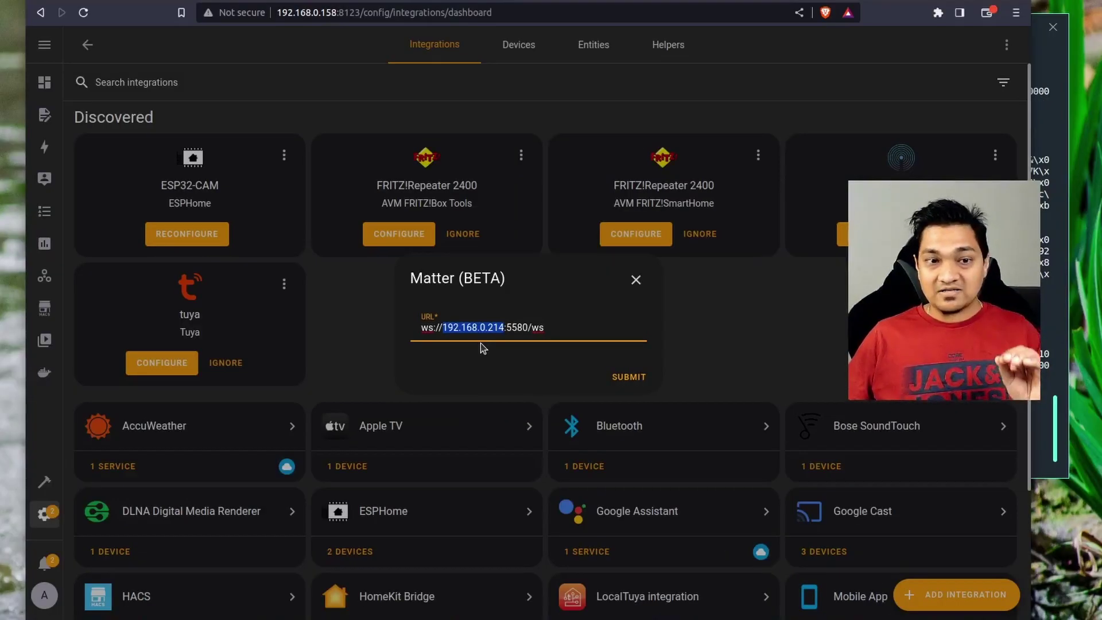
left_click(628, 376)
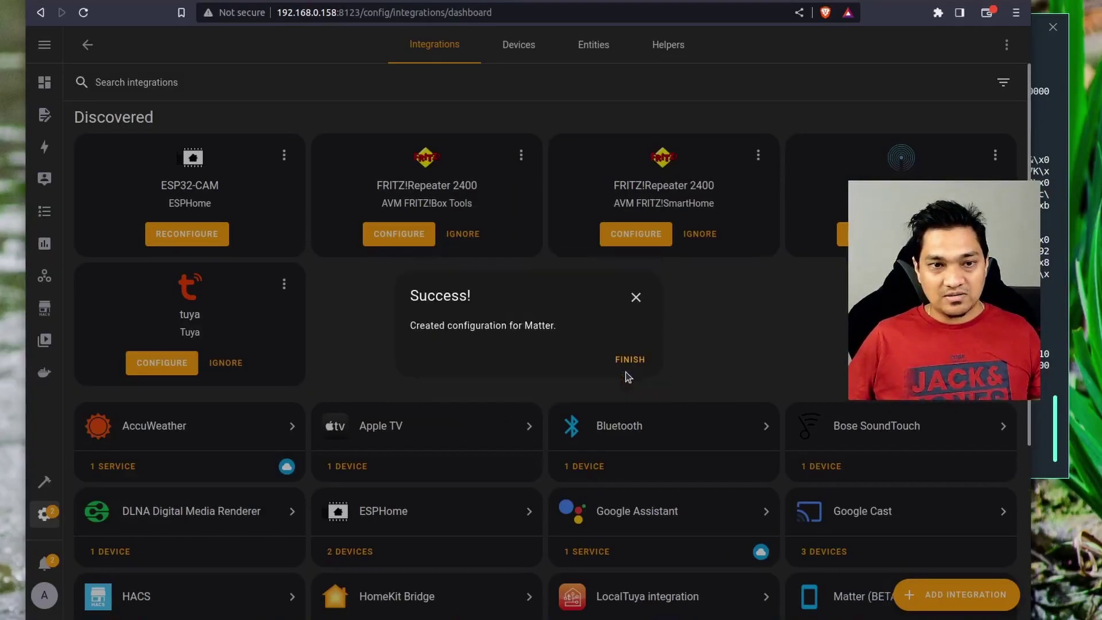
Step: Dismiss the success message and open the Matter (BETA) card in the integrations list
left_click(627, 363)
scroll(634, 363, "down", 3)
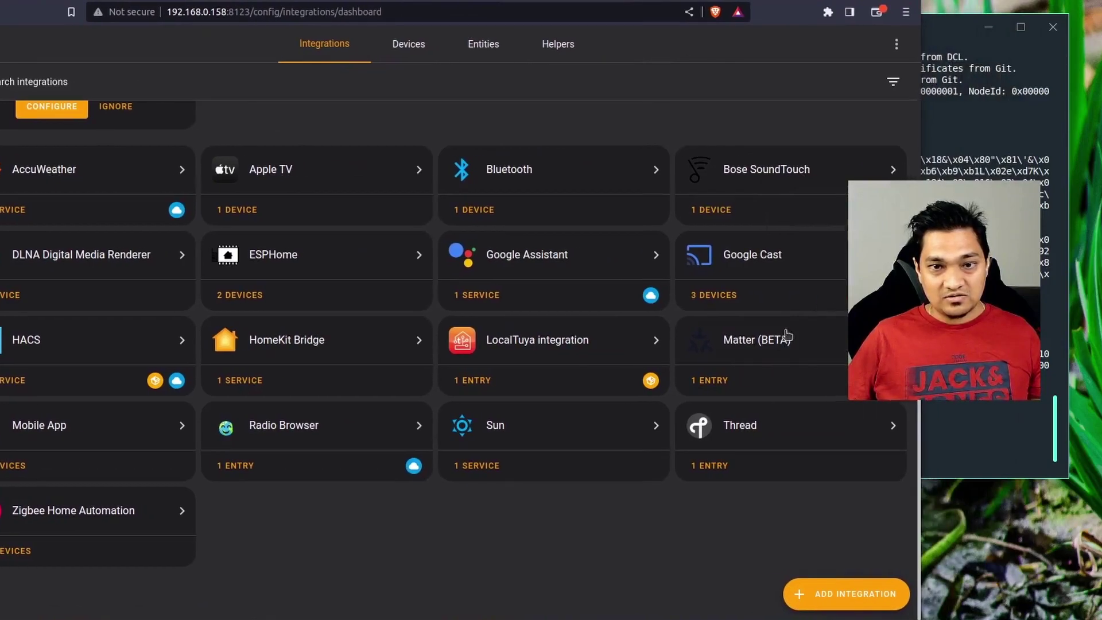
left_click(798, 344)
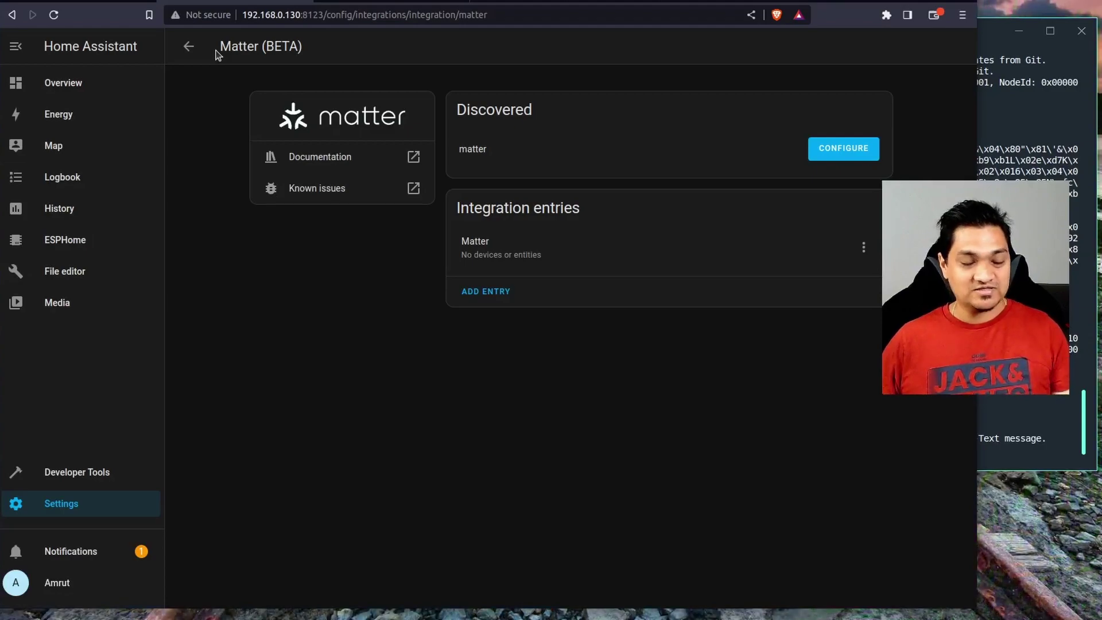
Step: Go back from the Matter (BETA) page to the integrations overview
left_click(188, 46)
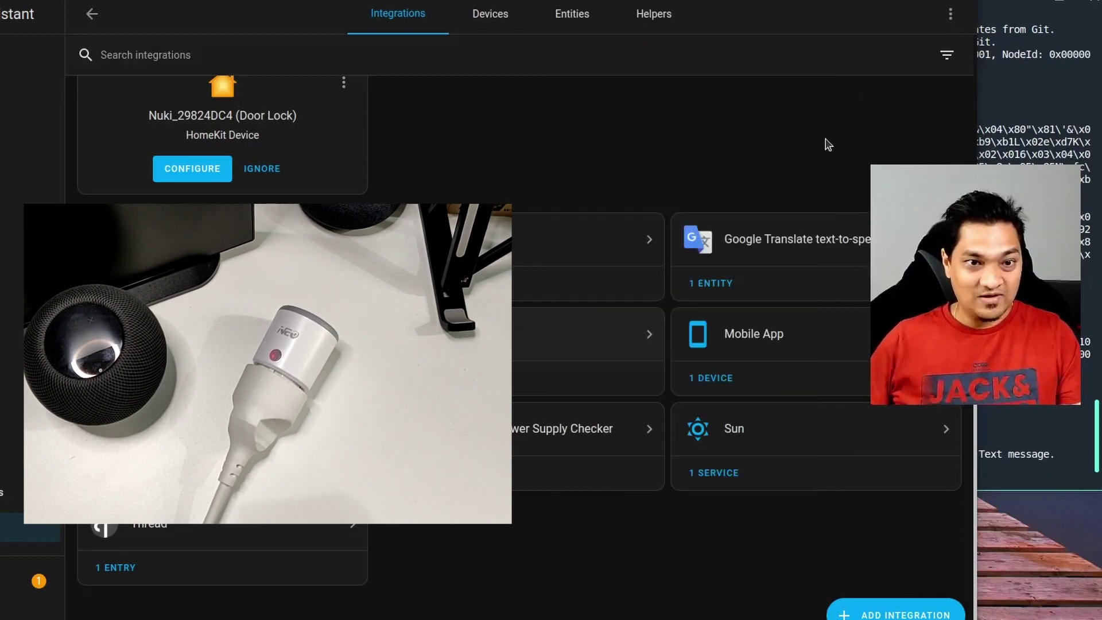
left_click(552, 338)
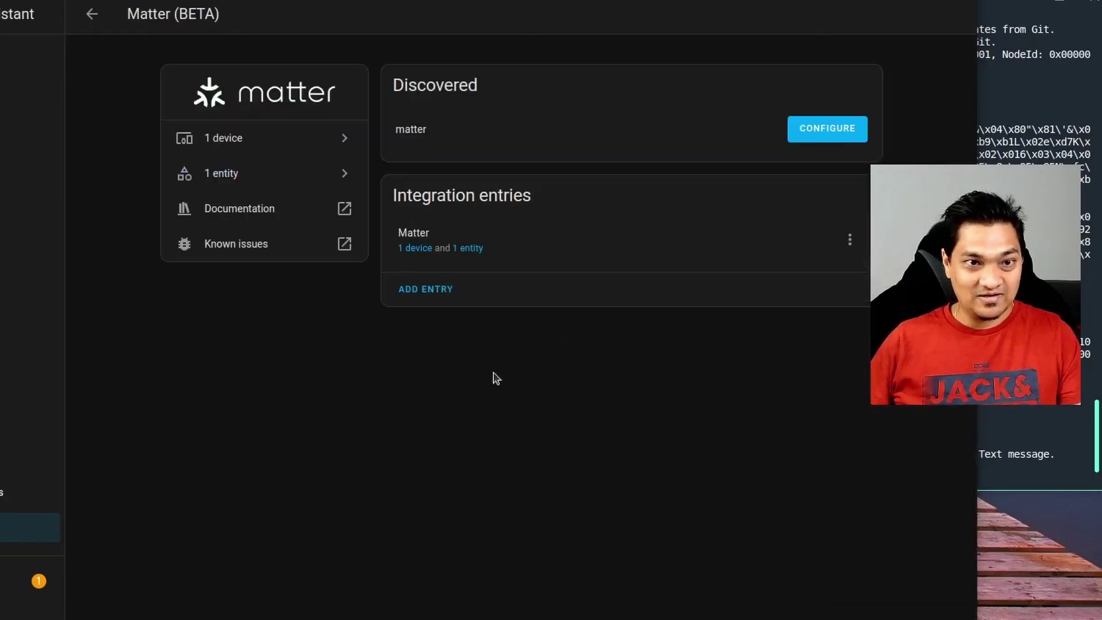
left_click(412, 253)
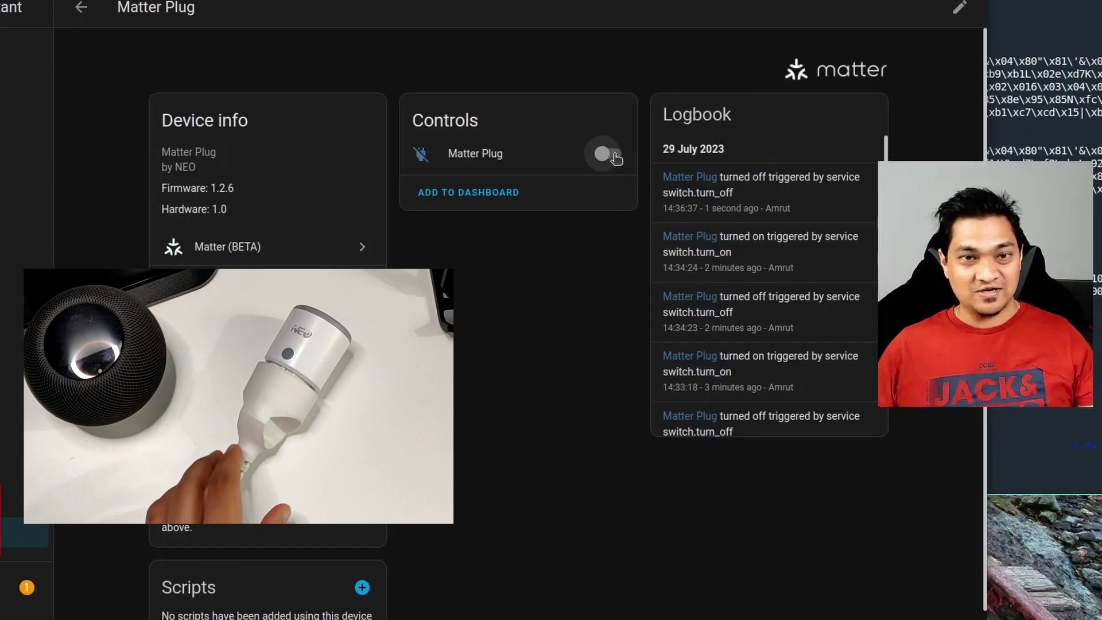
left_click(611, 154)
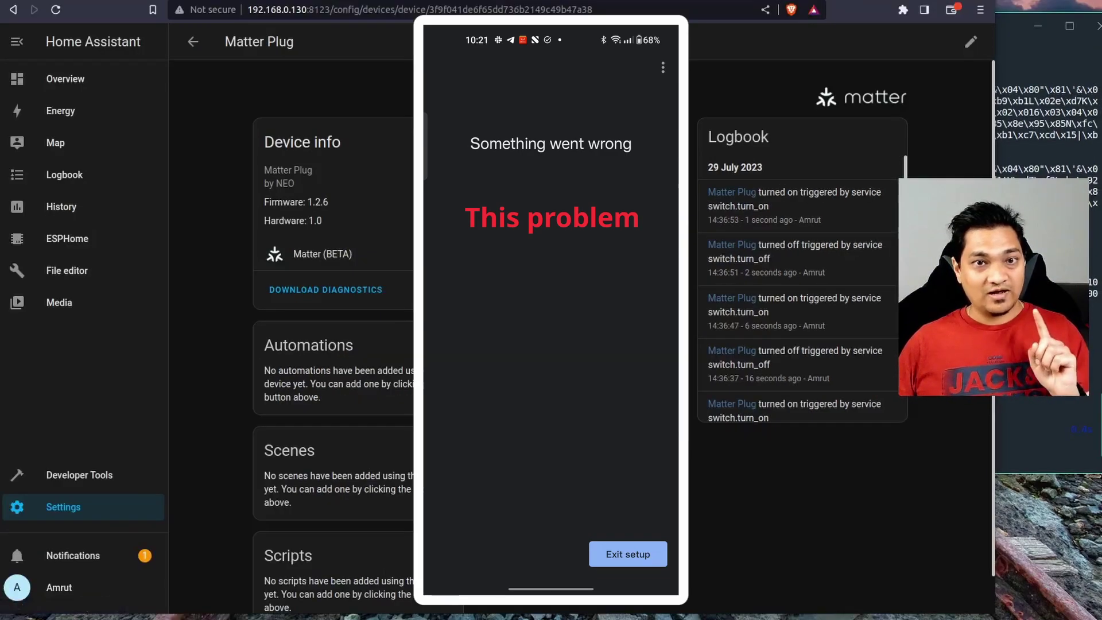
Step: Open Settings > System > Network and expand wlan0's IPv6 and IPv4 sections, both set to Automatic
left_click(68, 514)
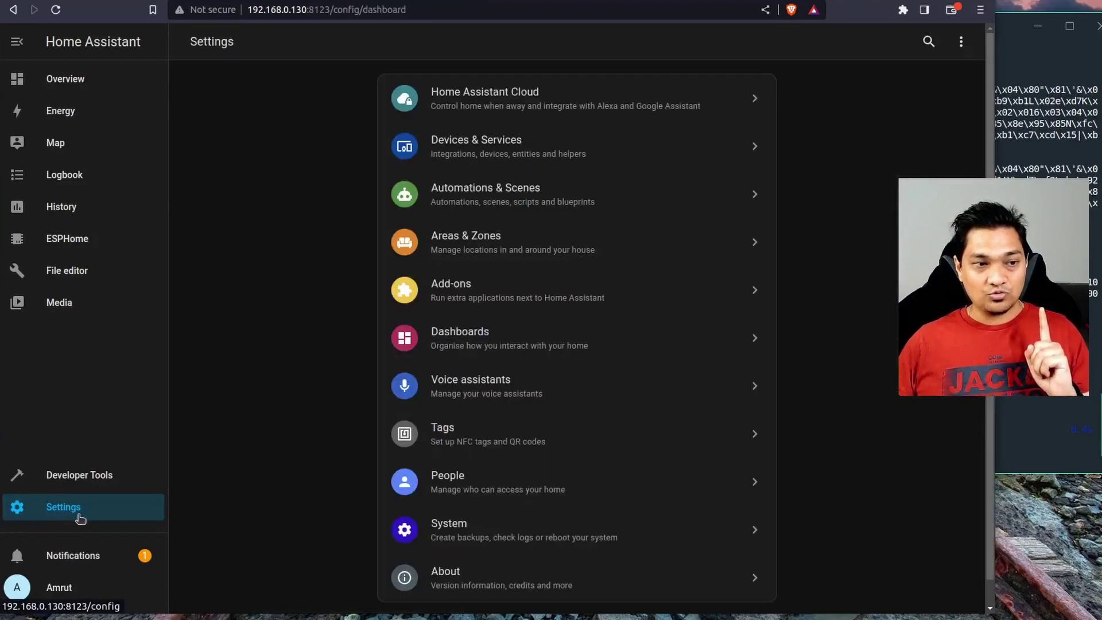
left_click(531, 523)
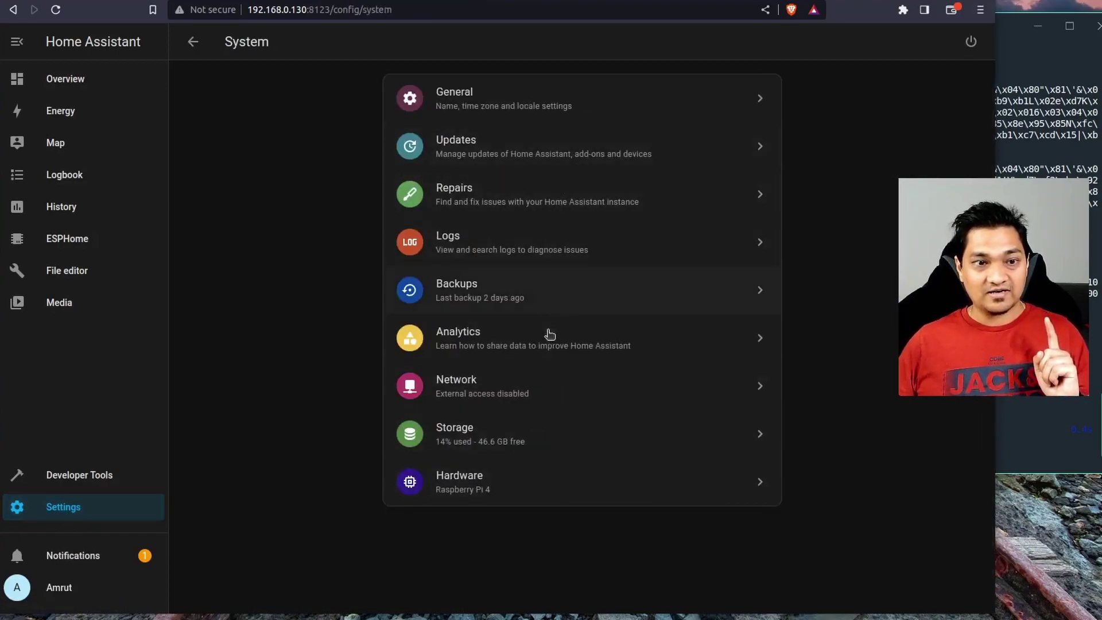
left_click(544, 387)
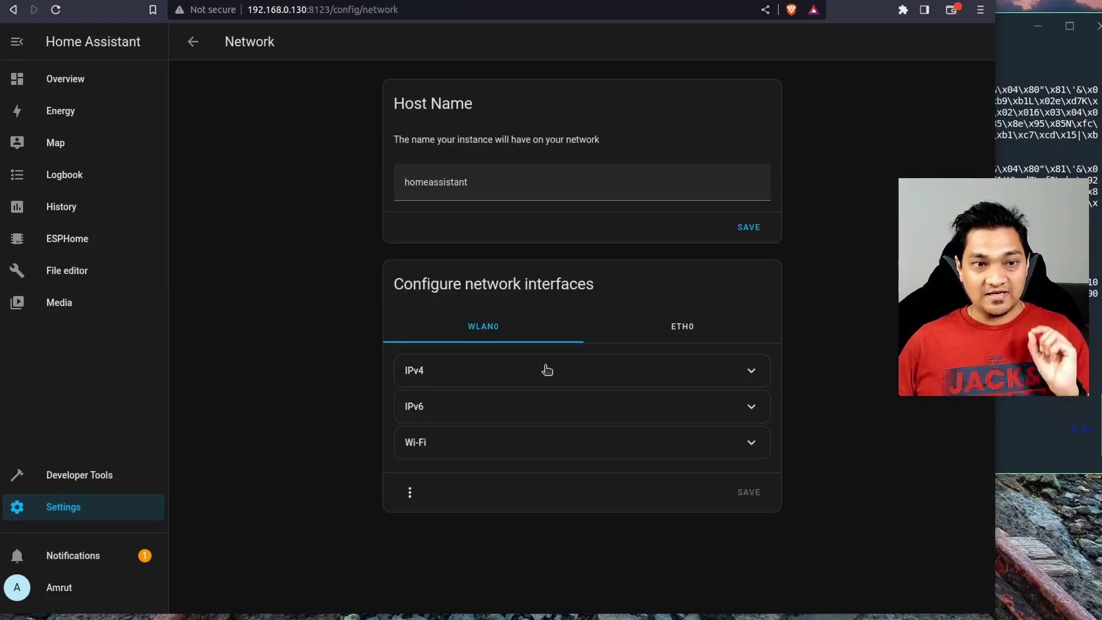
left_click(535, 408)
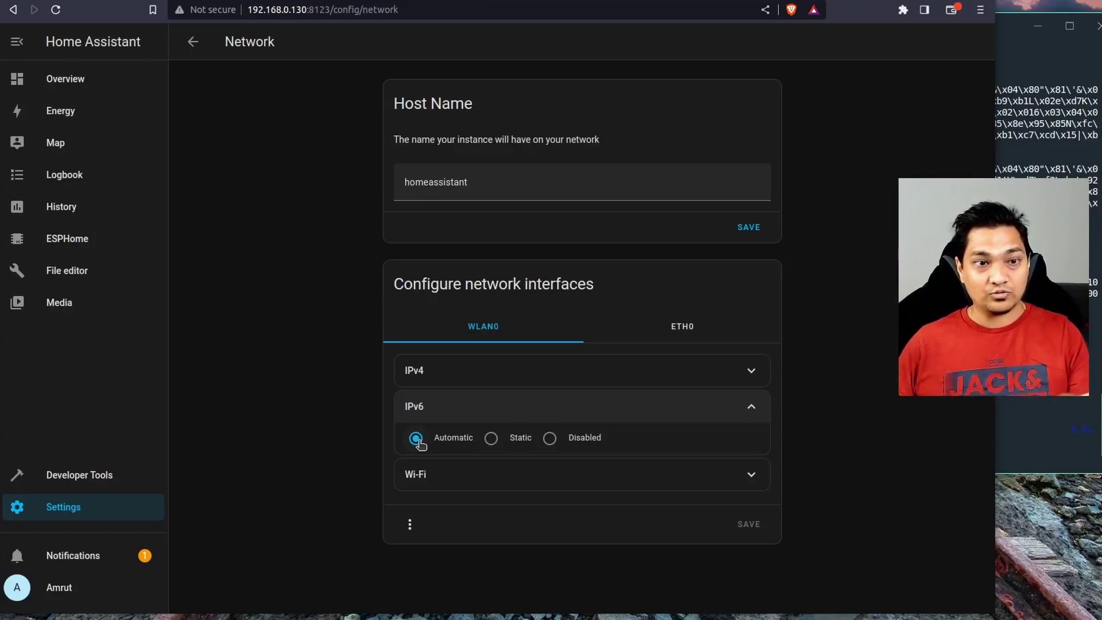
left_click(435, 374)
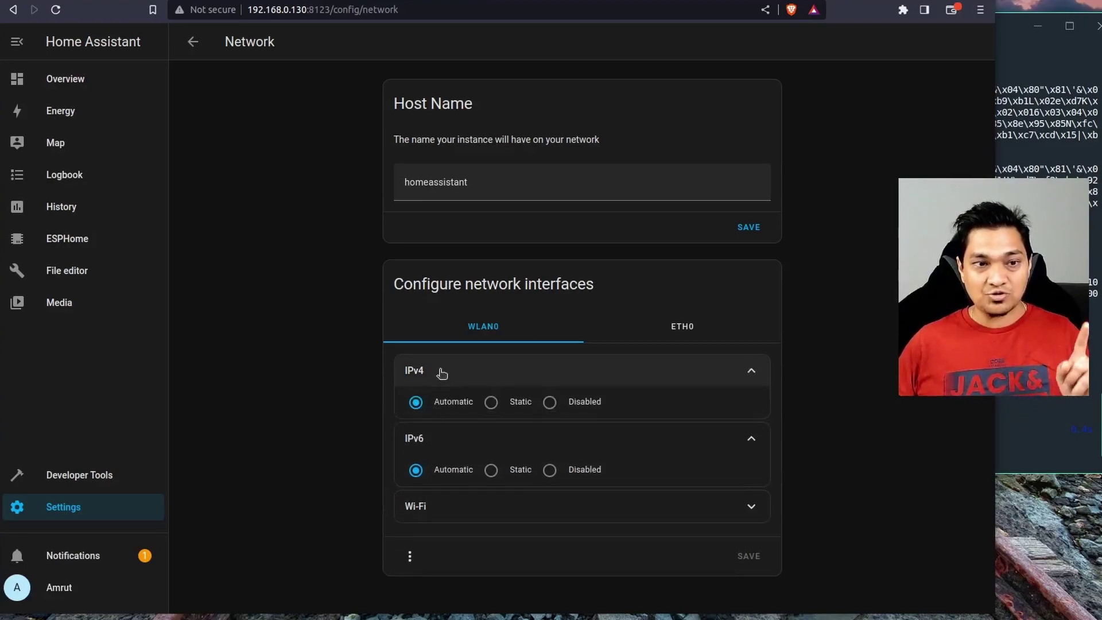